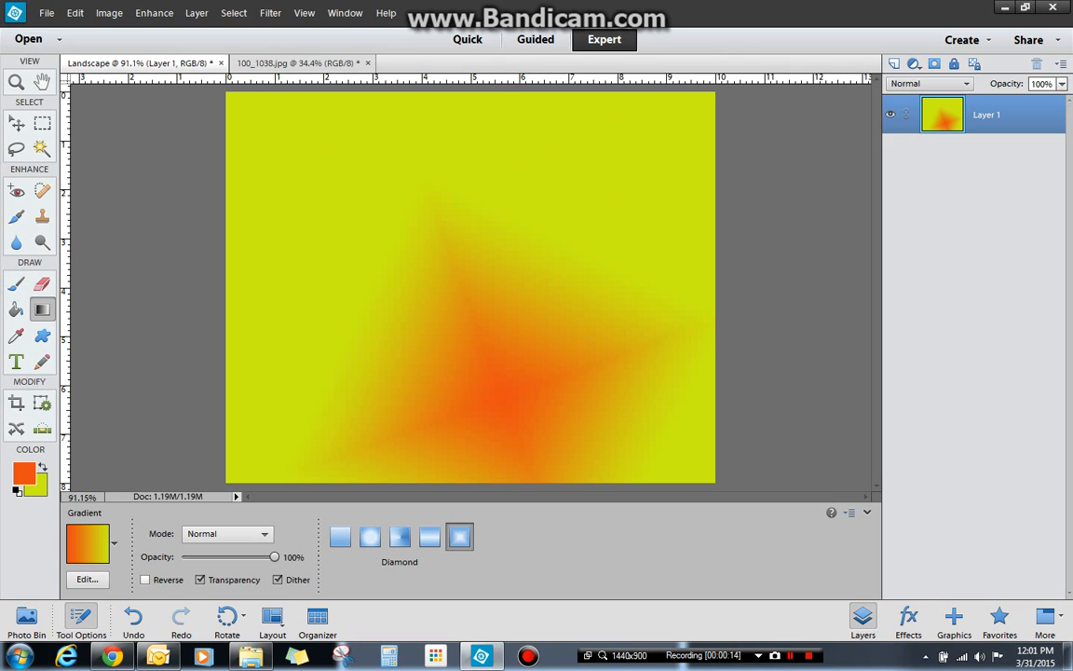
Change the foreground color from orange to bright green
left_click(23, 473)
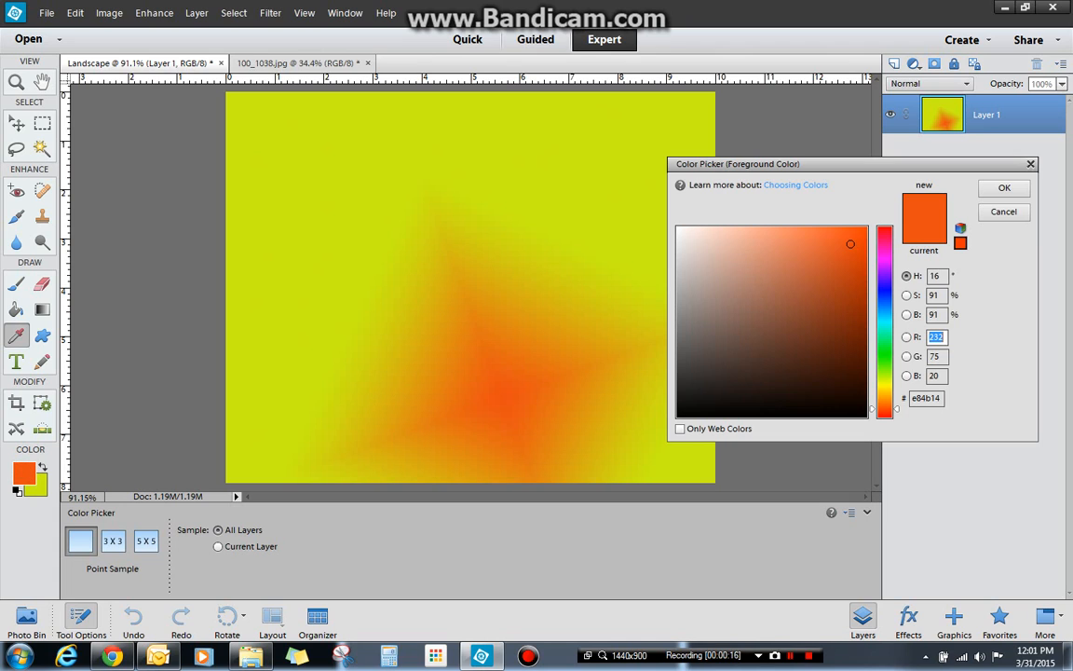
left_click(884, 353)
left_click(998, 190)
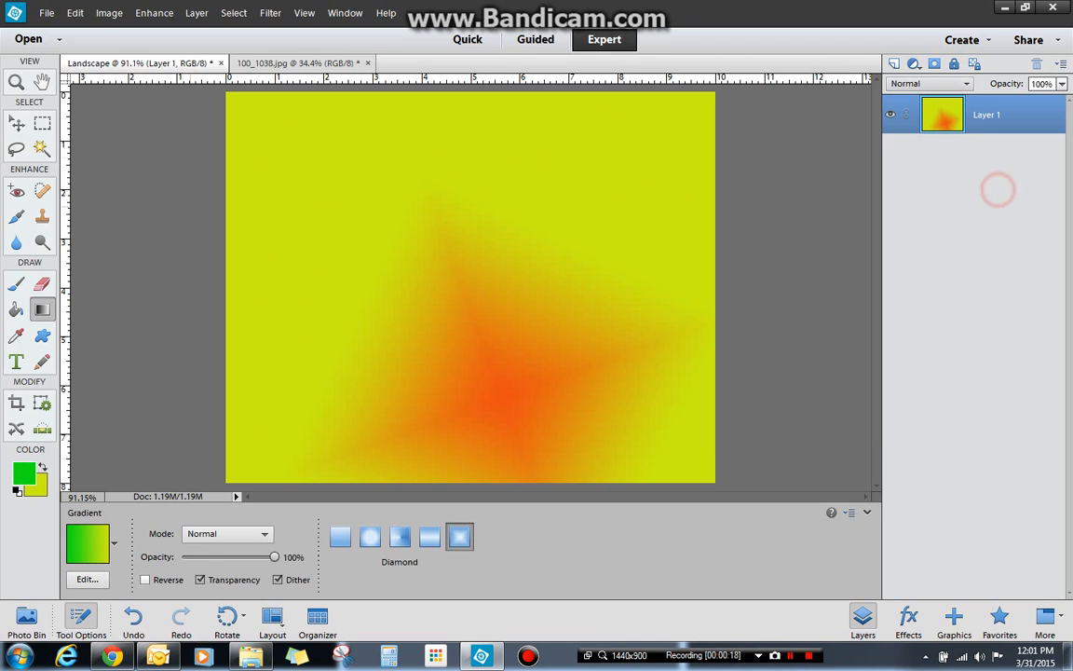
Paint a wavy green hill outline with the 5 px brush across Layer 1 and try to fill the area below it
left_click(17, 283)
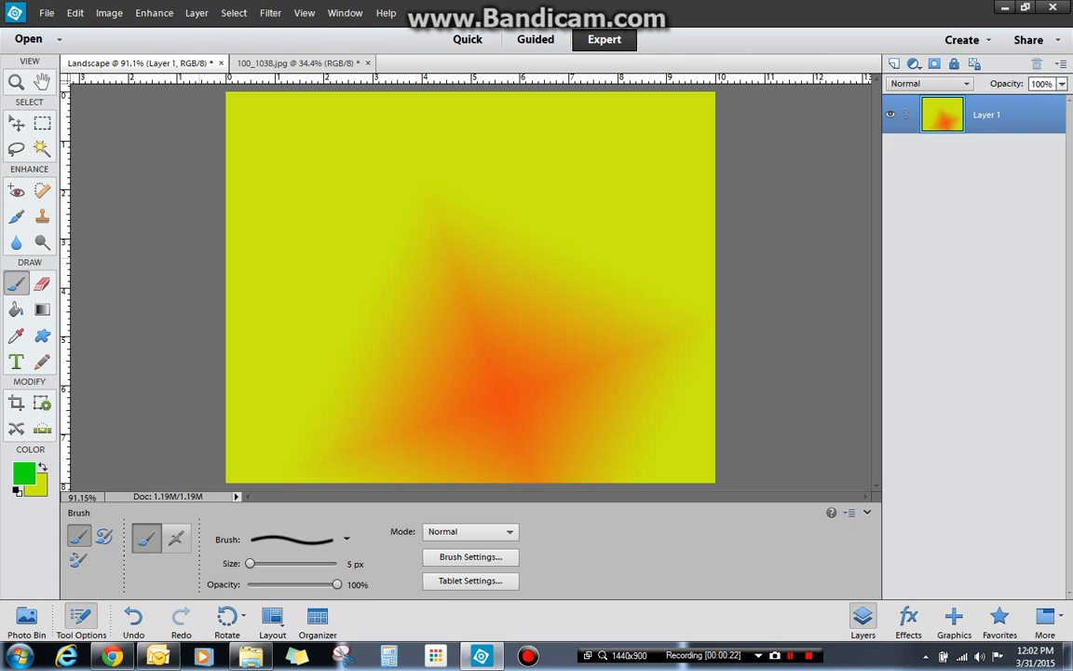
mouse_move(201, 250)
left_mouse_down()
mouse_move(260, 257)
mouse_move(534, 380)
mouse_move(597, 428)
mouse_move(687, 447)
mouse_move(722, 470)
left_mouse_up()
left_click(16, 310)
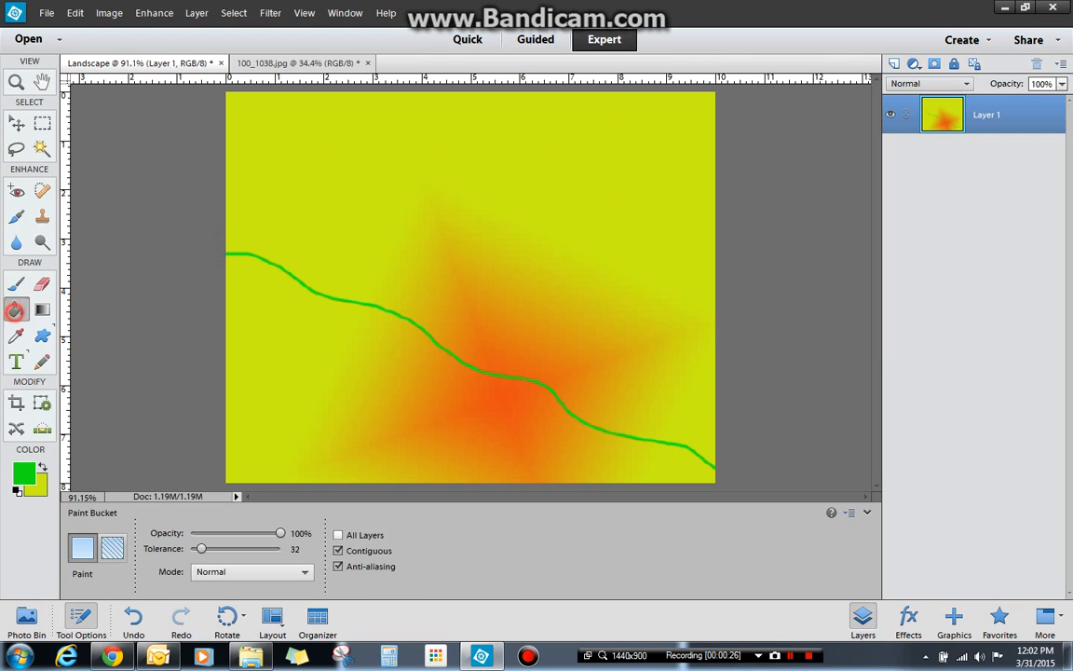
left_click(318, 355)
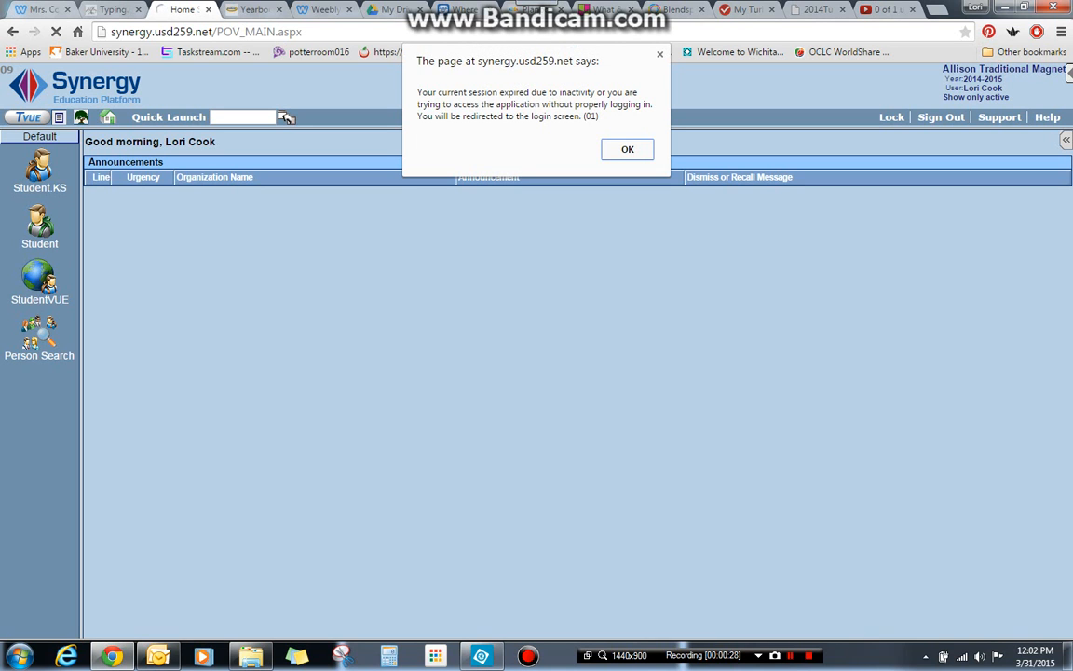
Dismiss the expired-session alert in the browser and switch back to Photoshop Elements
left_click(628, 149)
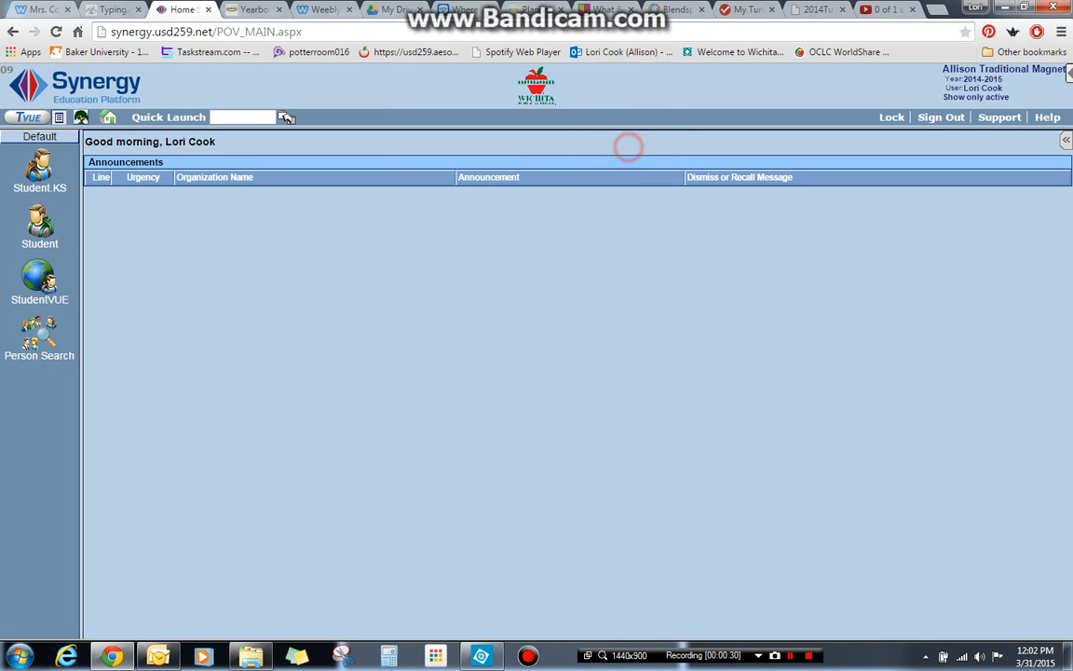
left_click(522, 149)
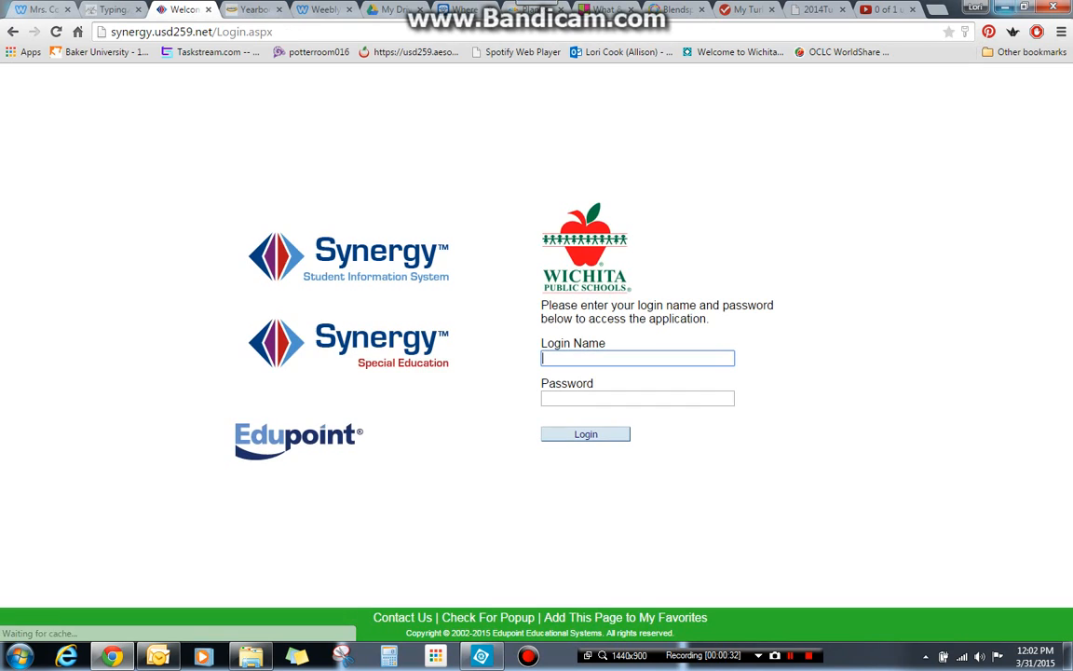
key("alt+Tab")
Fill the whole area below the hill outline on Layer 1 with green using the Paint Bucket, including the leftover gradient bands
left_click(319, 340)
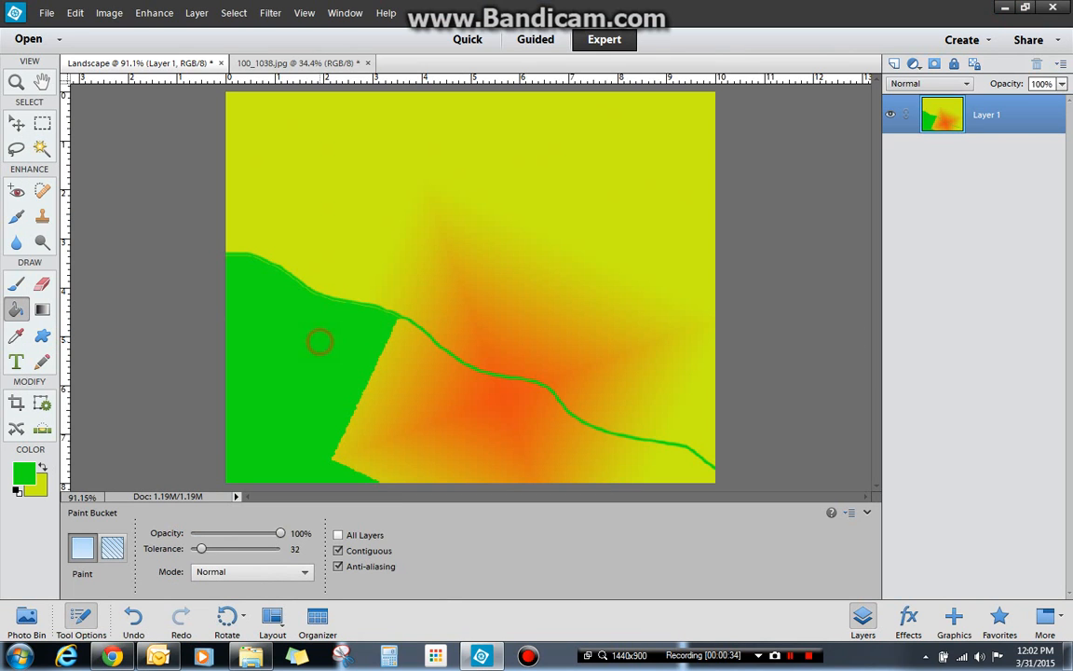
left_click(418, 384)
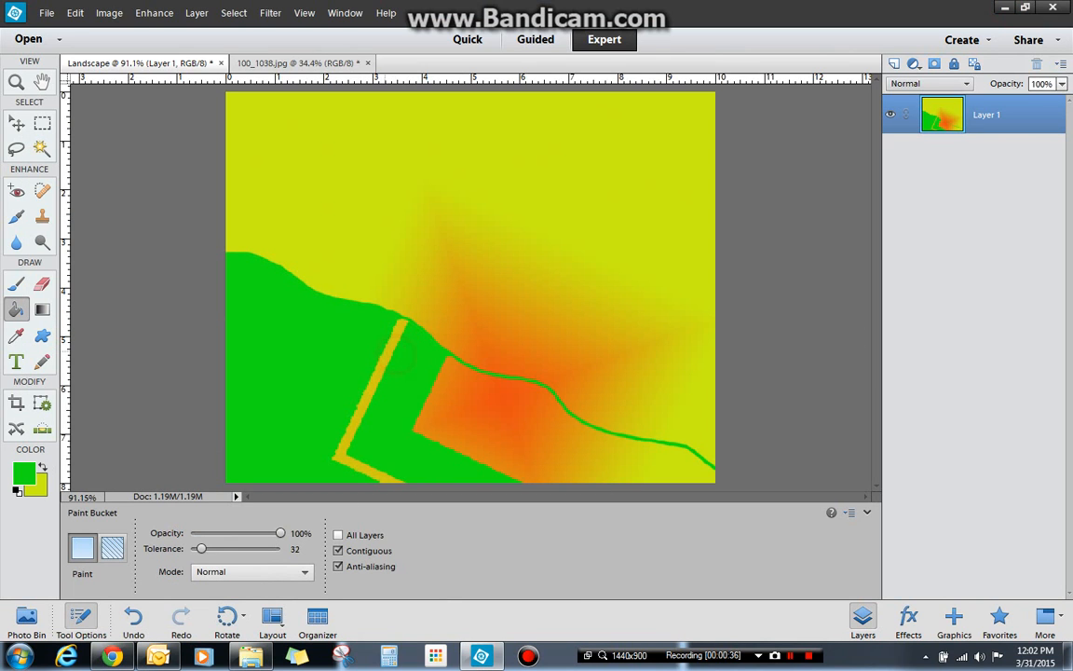
left_click(383, 349)
left_click(460, 403)
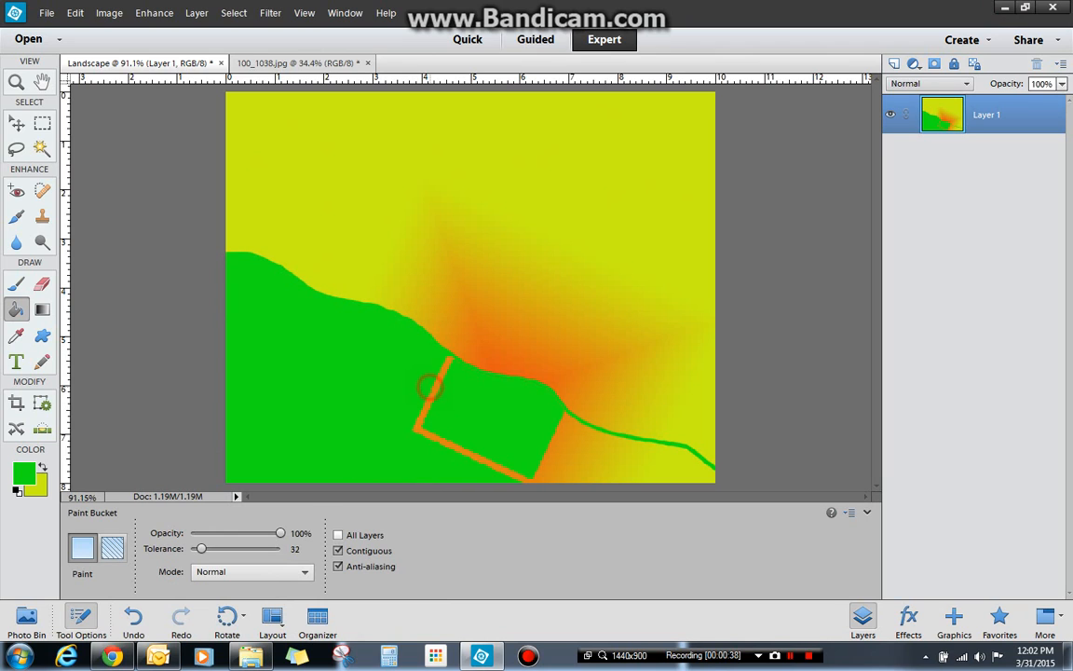
left_click(433, 395)
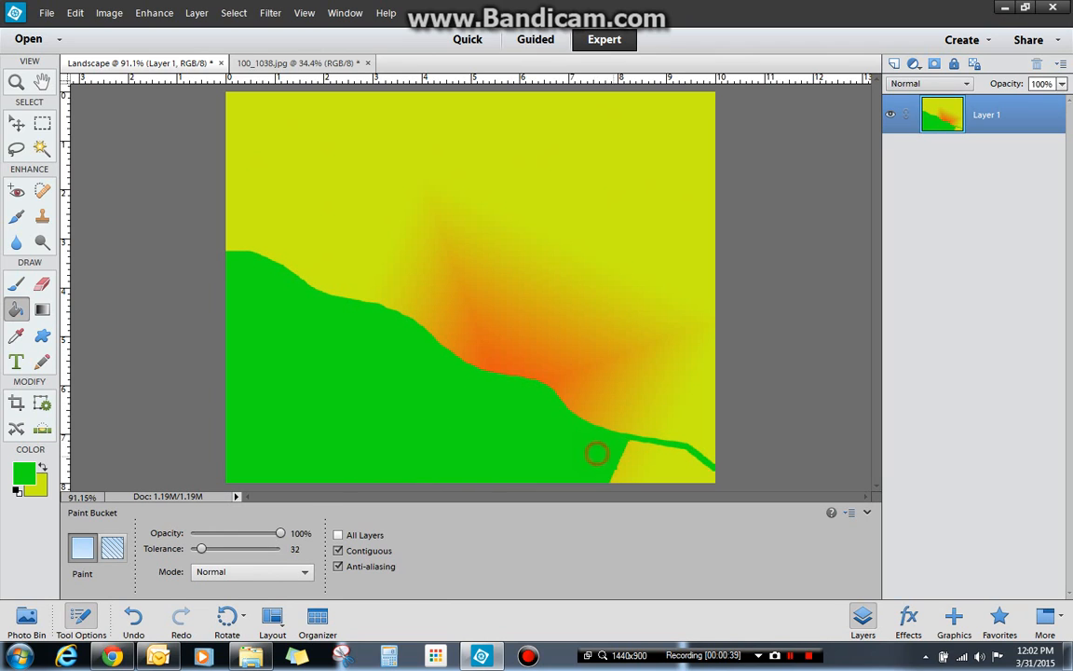
left_click(596, 450)
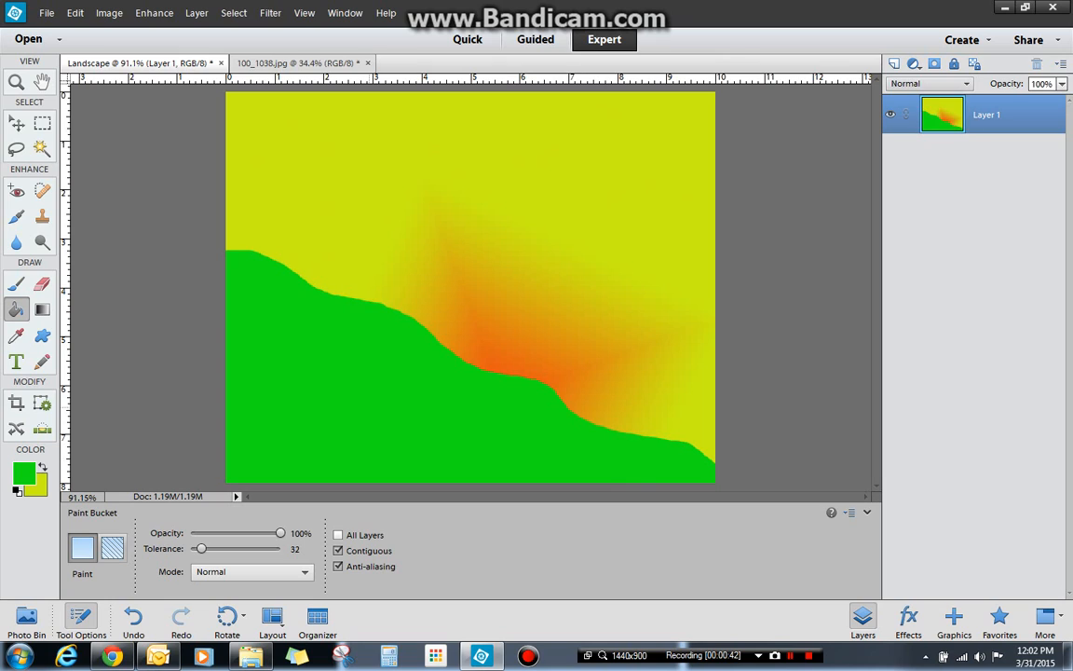
Erase thin overlapping loops across the hill and sky on Layer 1 with the 3 px Eraser brush
left_click(42, 284)
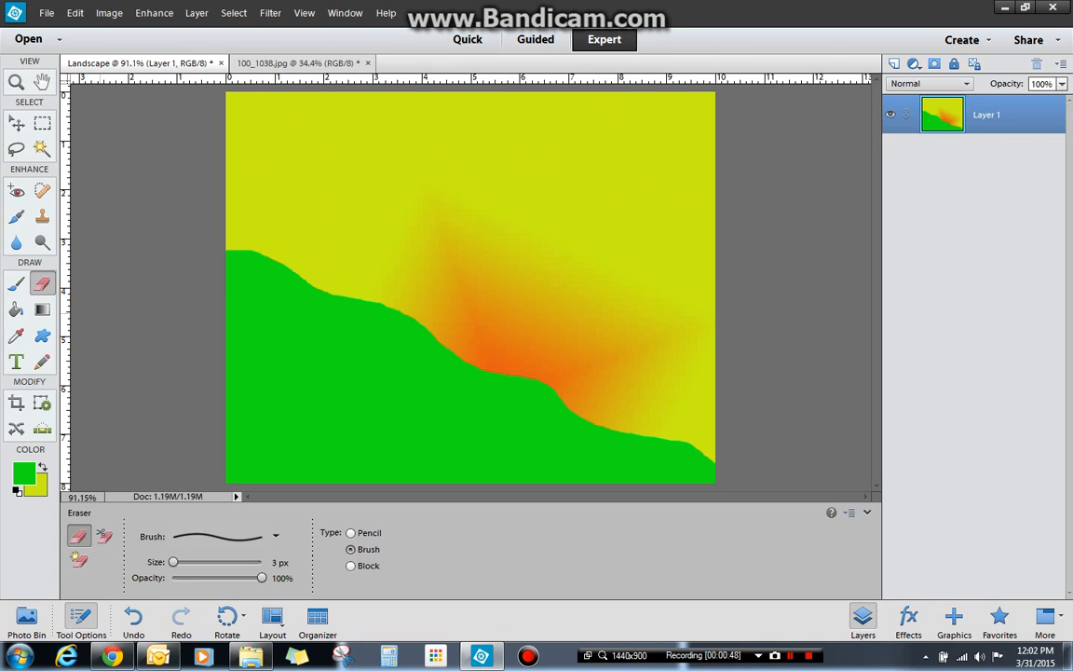
mouse_move(311, 277)
left_mouse_down()
mouse_move(330, 380)
mouse_move(449, 342)
mouse_move(348, 325)
mouse_move(469, 291)
left_mouse_up()
left_click_drag(428, 386, 528, 370)
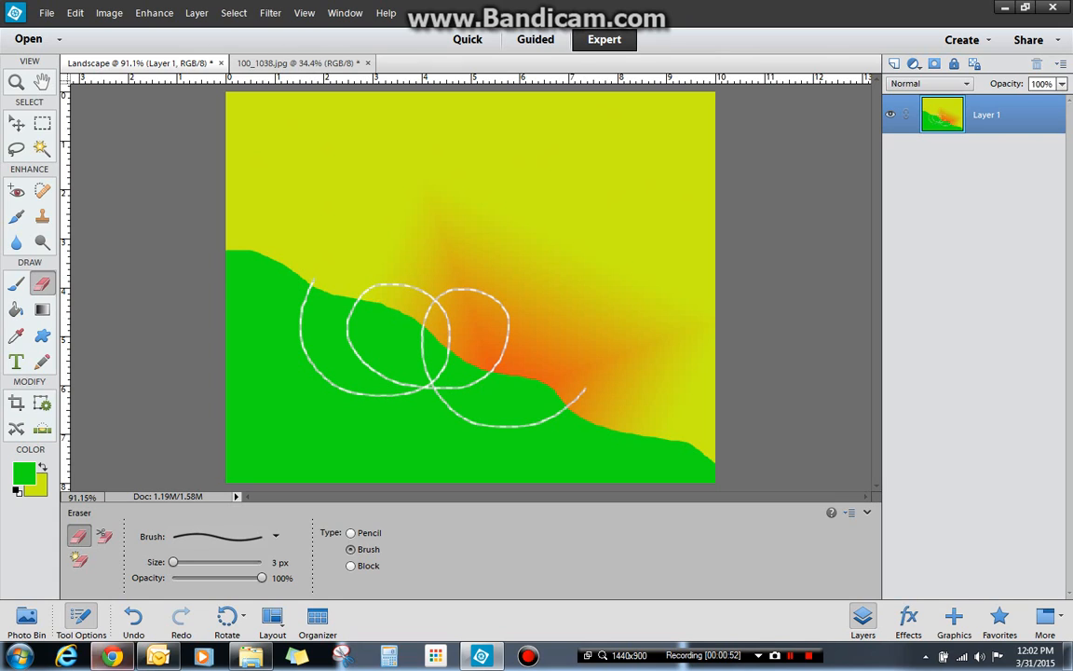
Undo the eraser loops, green fills, hill outline and the latest diamond gradient on Layer 1
left_click(133, 616)
key("ctrl+z")
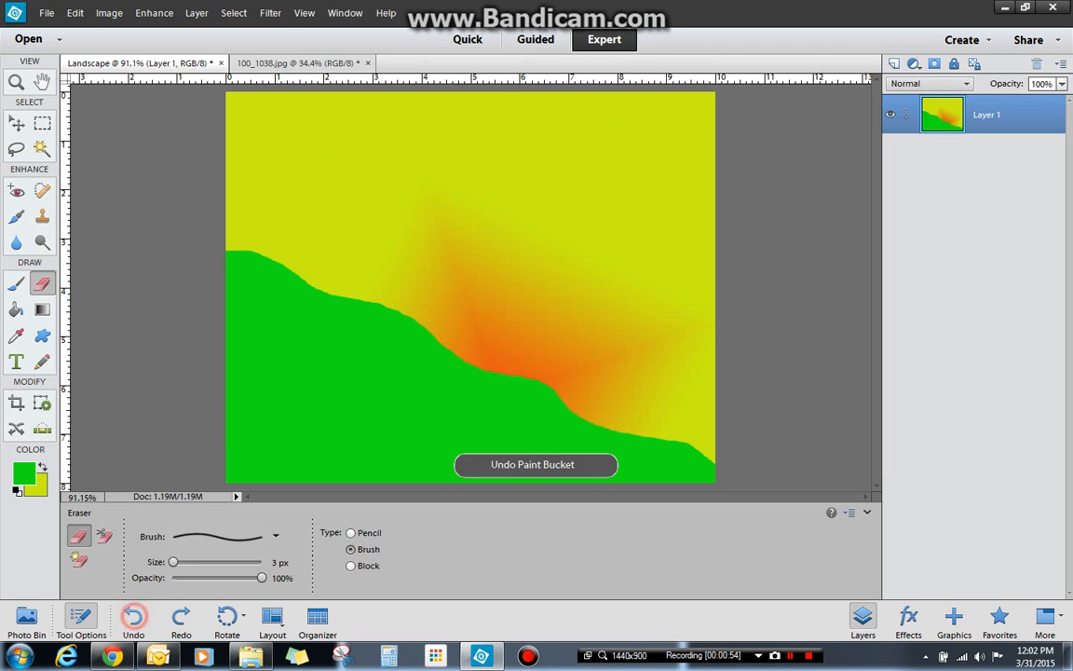
left_click(133, 616)
left_click(133, 616)
left_click(133, 616)
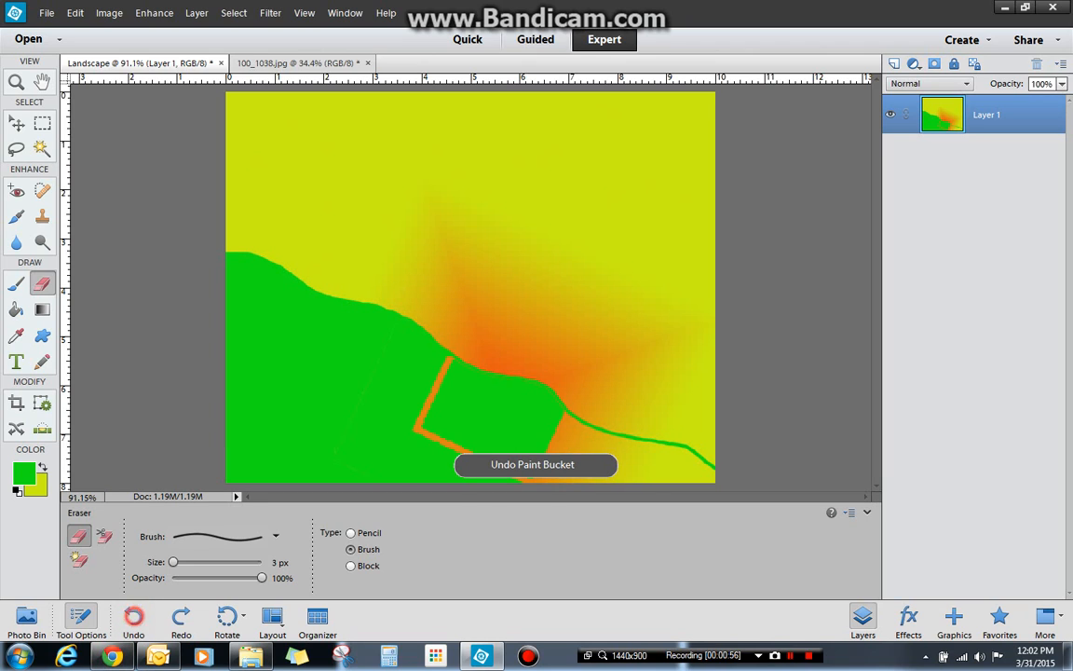
left_click(133, 616)
left_click(134, 616)
left_click(133, 616)
left_click(133, 616)
left_click(133, 615)
left_click(134, 615)
left_click(133, 616)
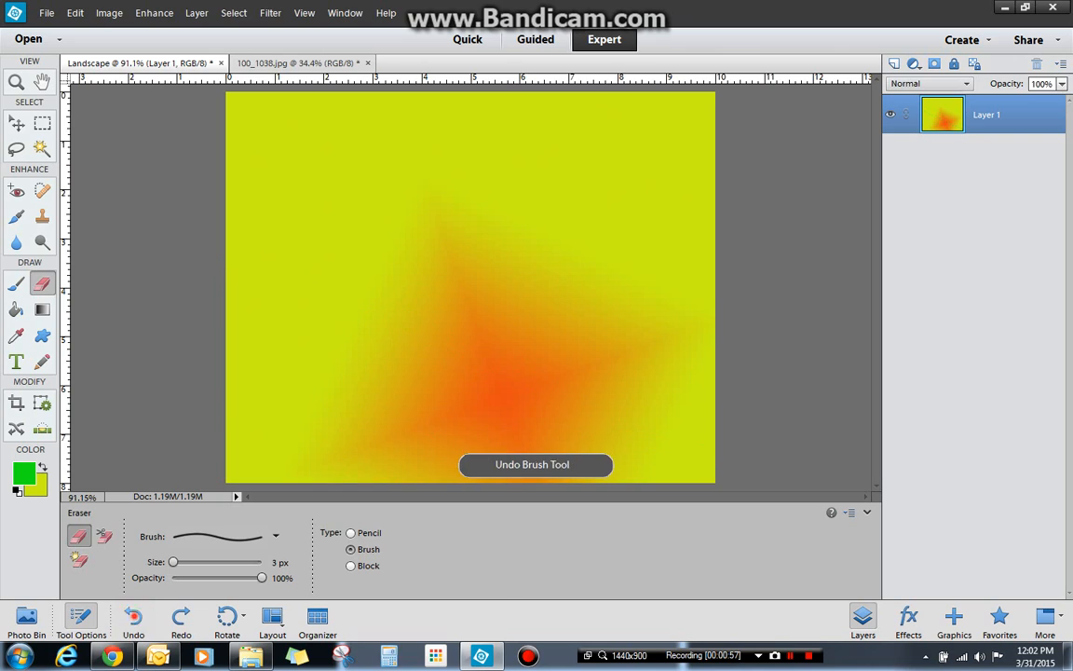
left_click(133, 616)
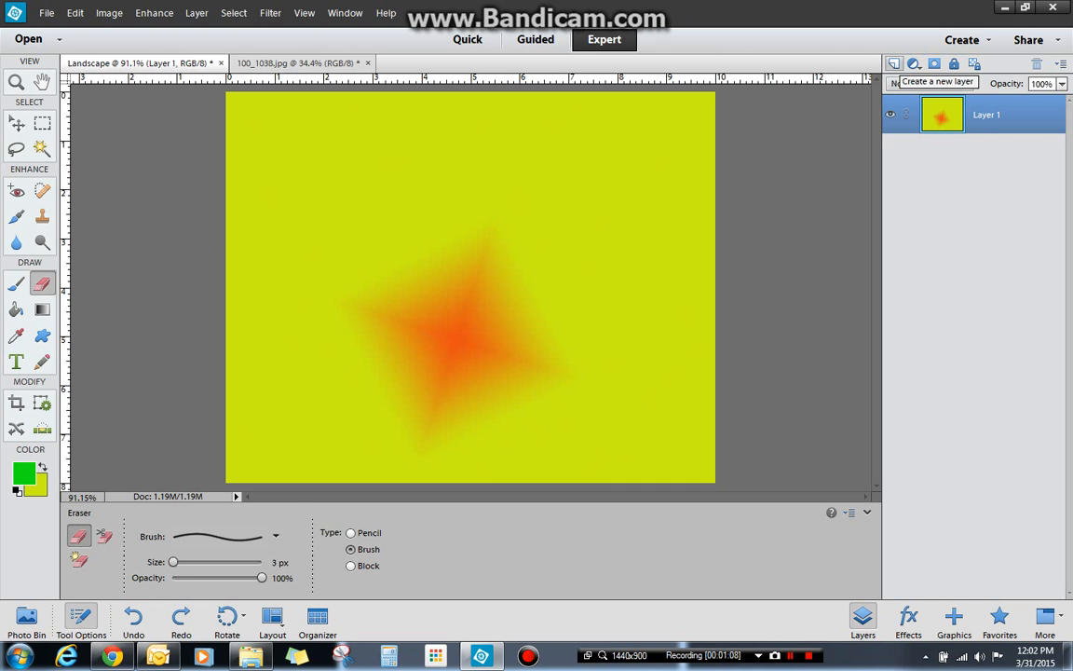
Add a new layer above Layer 1 and check that it is empty by hiding and reshowing Layer 1
left_click(895, 64)
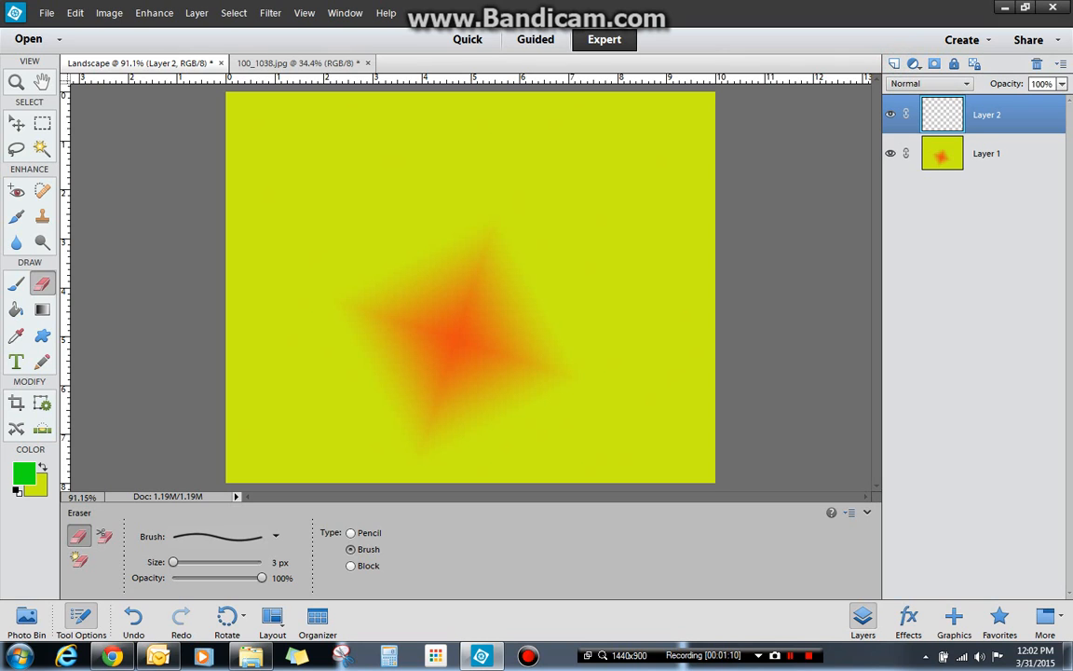
left_click(890, 153)
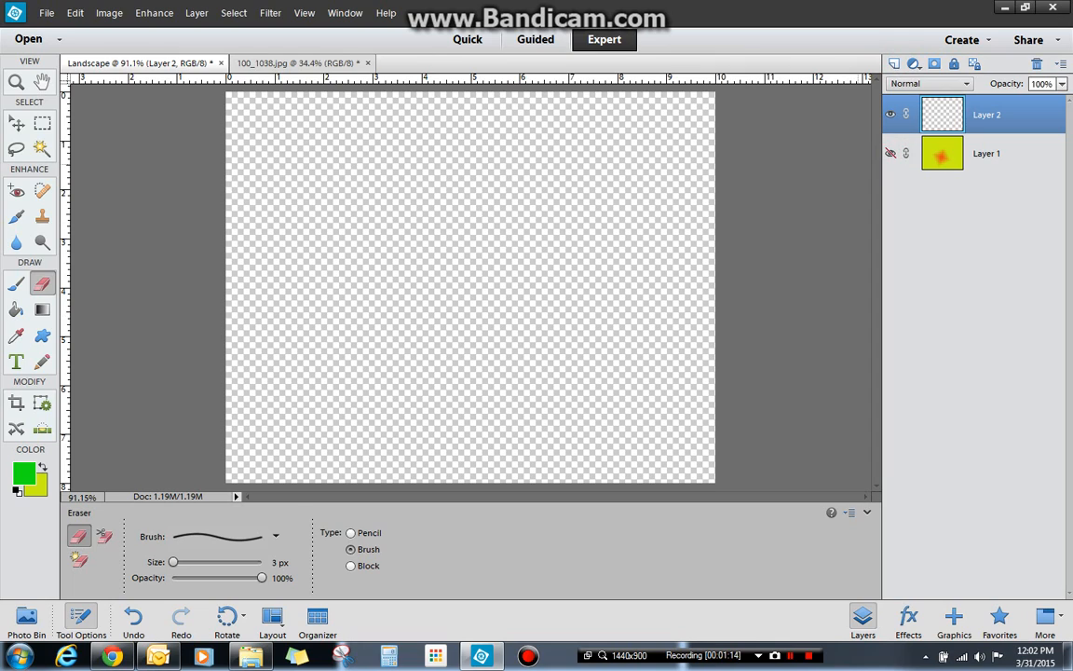
left_click(891, 153)
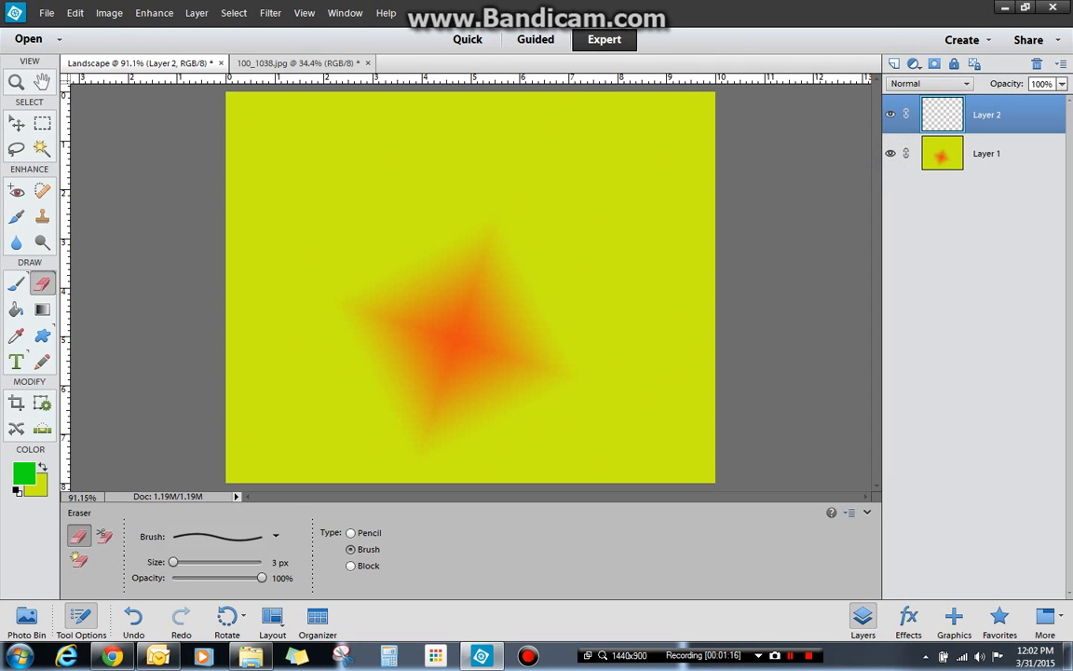
Paint and fill a bright green hill in the lower-left of Layer 2, checking it by toggling the layer's visibility
key("b")
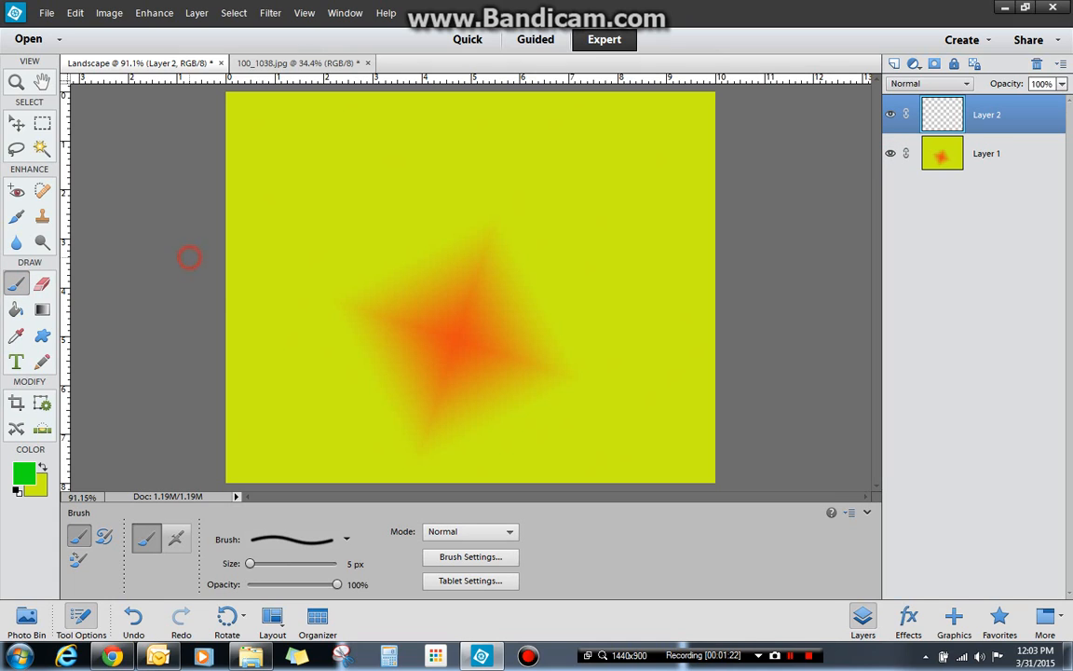
mouse_move(189, 256)
left_mouse_down()
mouse_move(386, 391)
mouse_move(565, 481)
left_mouse_up()
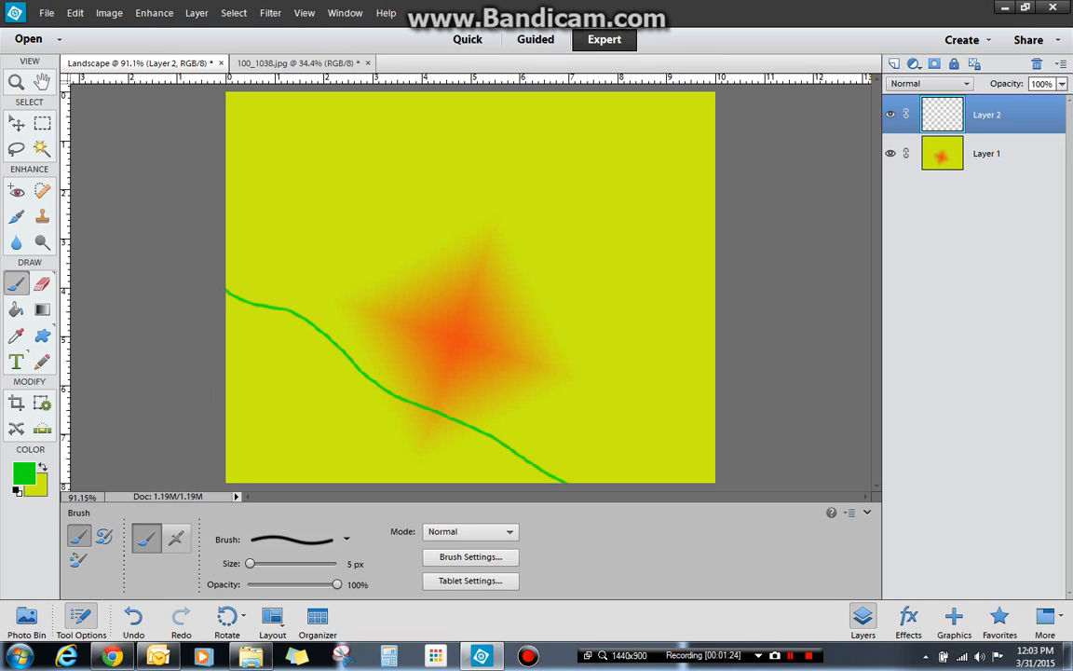
left_click(16, 309)
left_click(268, 371)
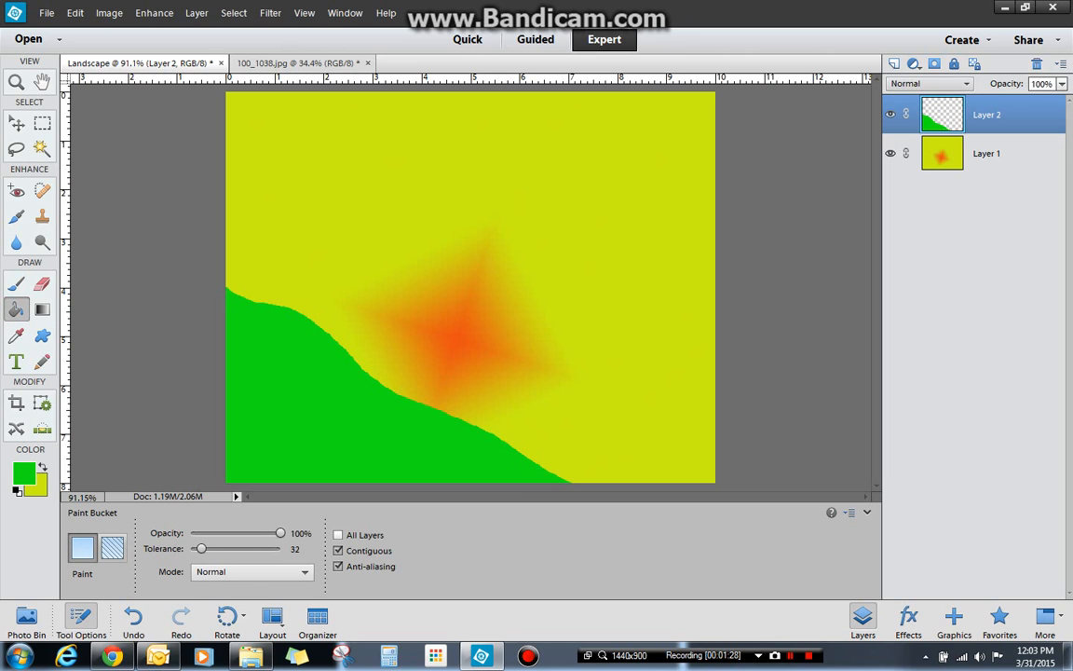
left_click(890, 113)
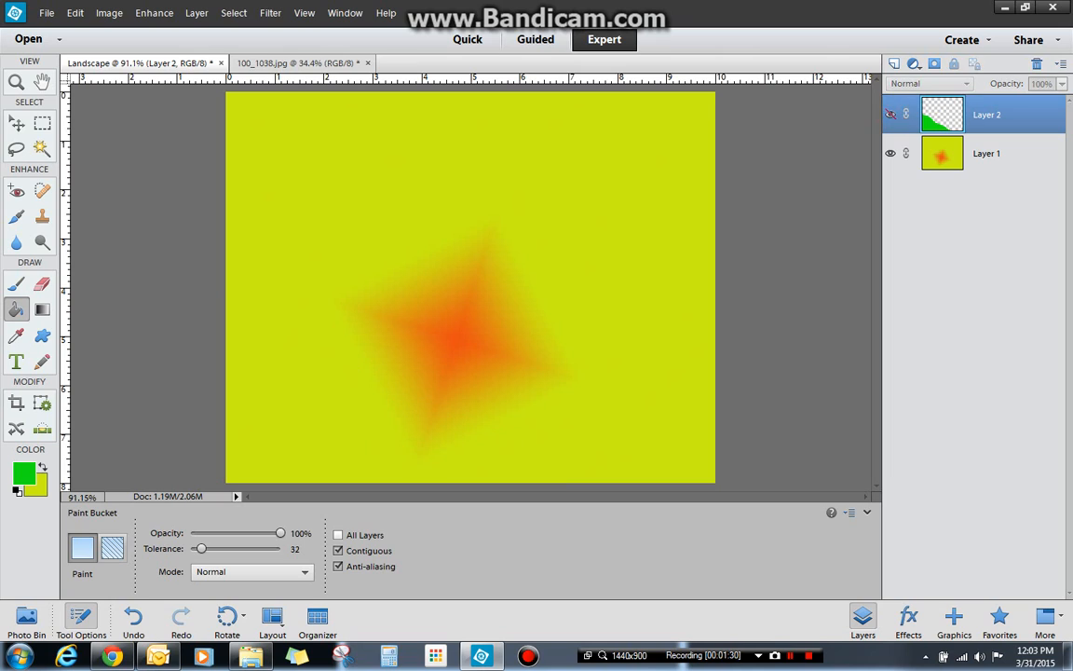
left_click(890, 113)
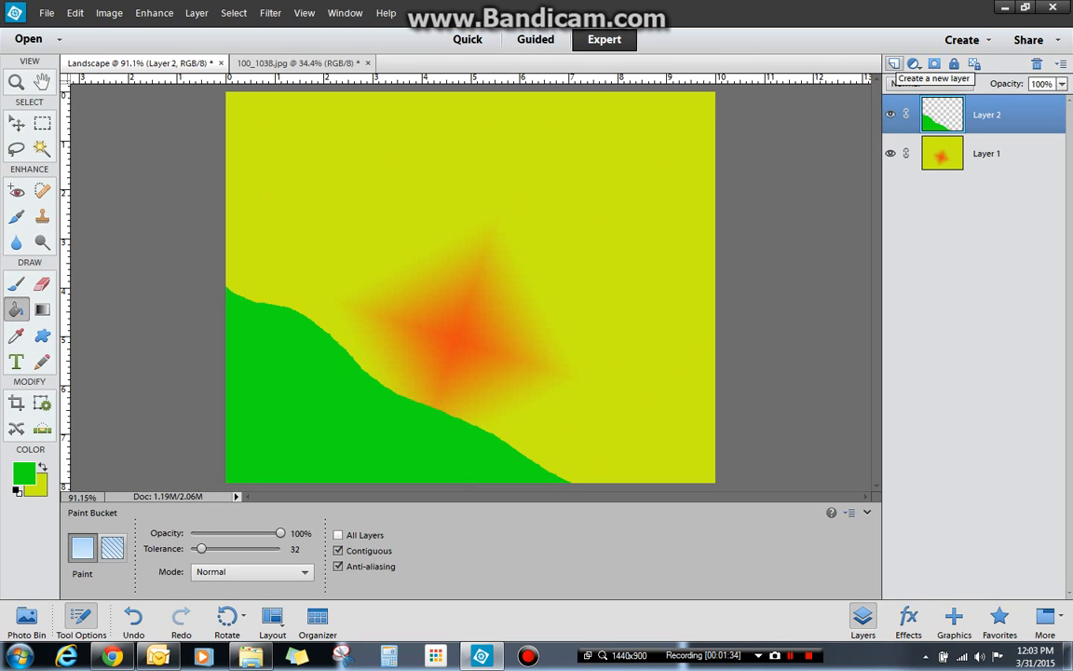
Add a new layer above Layer 2 and set the foreground color to dark green
left_click(893, 63)
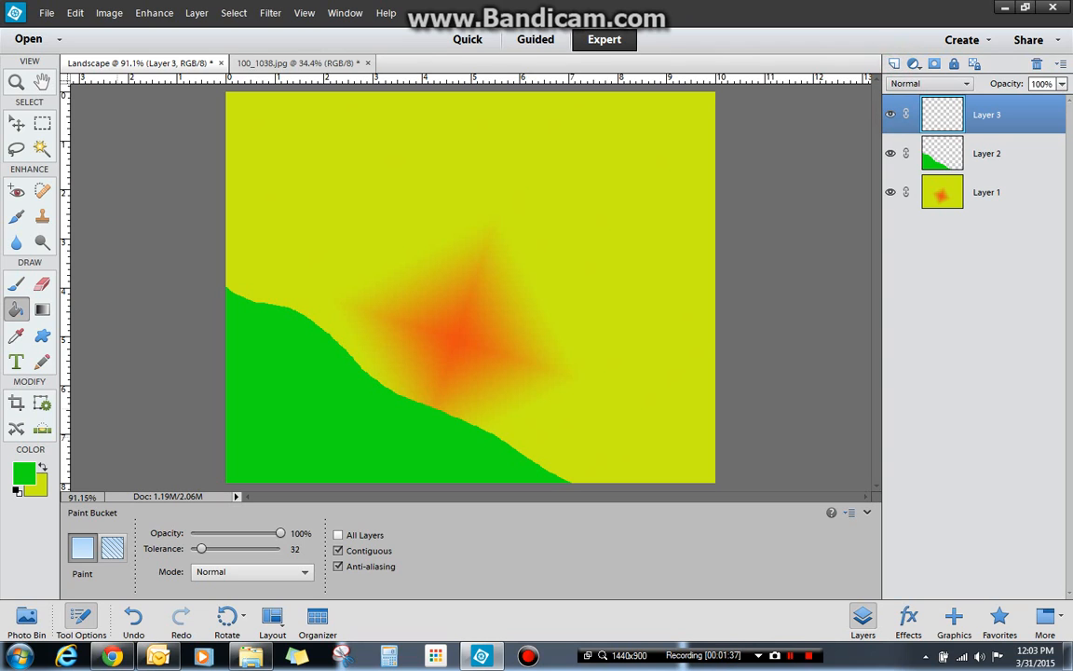
left_click(24, 474)
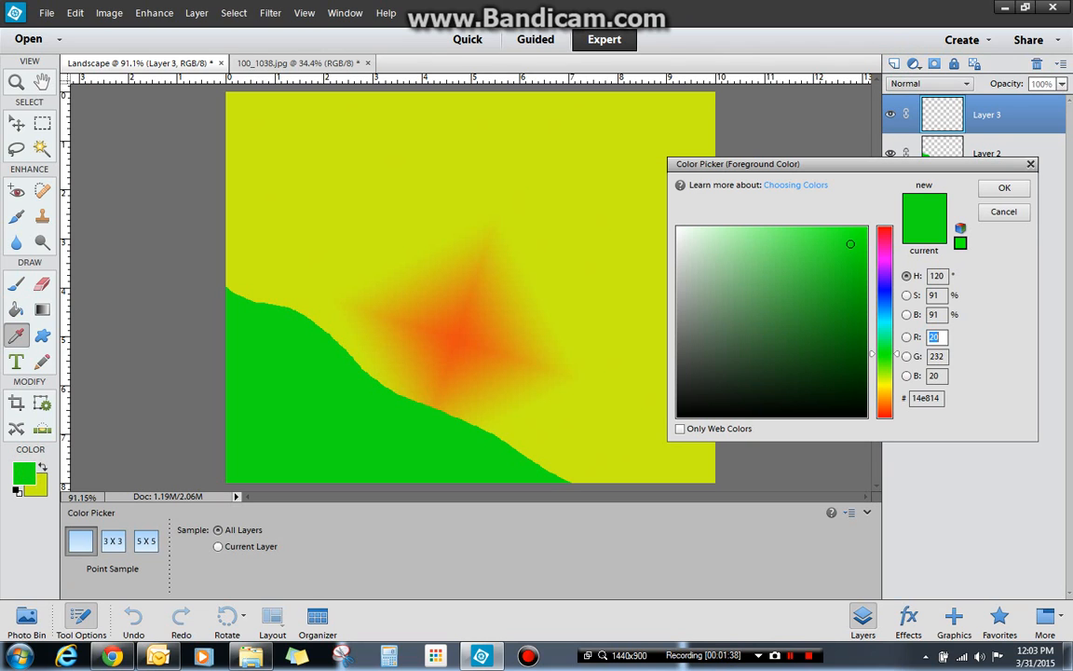
left_click(845, 366)
left_click(1003, 187)
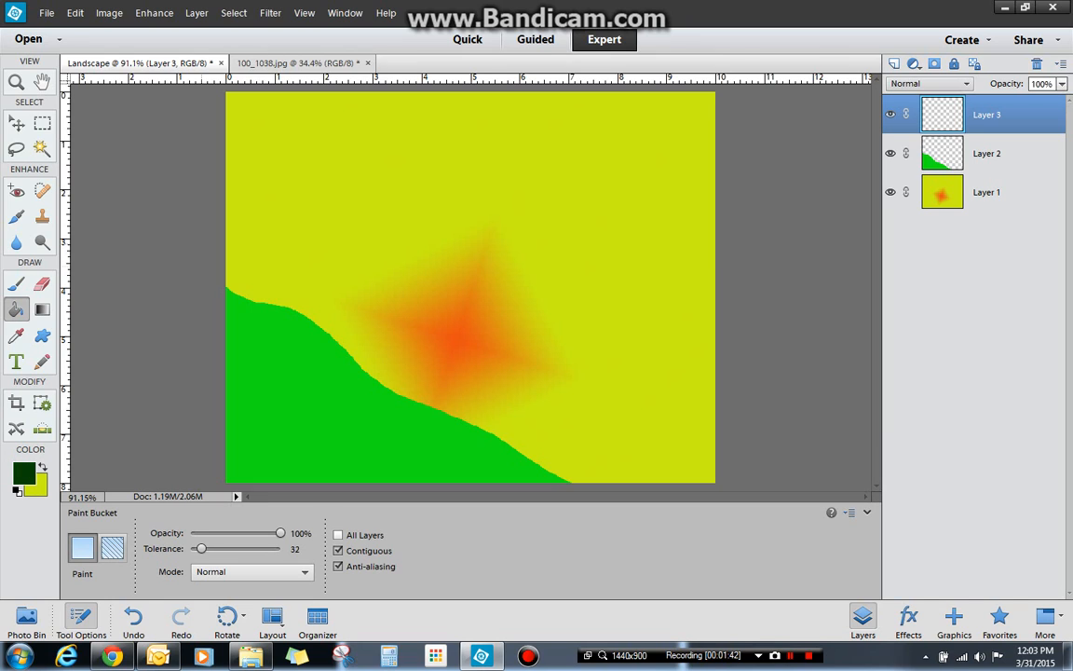
Paint a hill outline on Layer 3 rising toward the canvas's right edge and fill the area below it with dark green
left_click(16, 284)
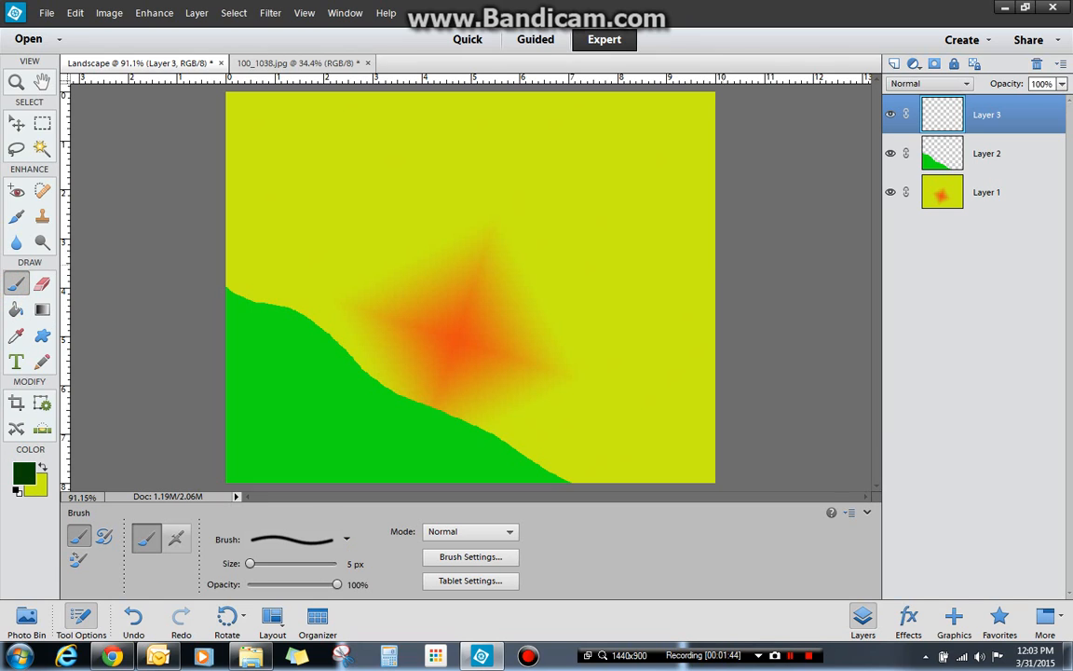
mouse_move(724, 263)
left_mouse_down()
mouse_move(419, 401)
mouse_move(222, 445)
left_mouse_up()
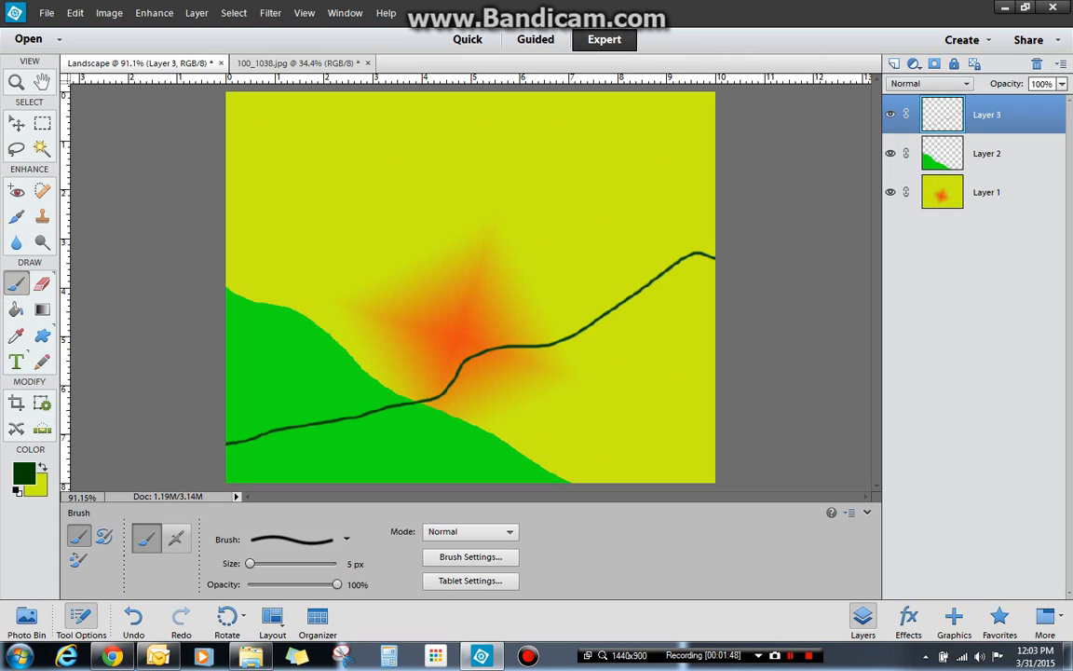
key("k")
left_click(477, 448)
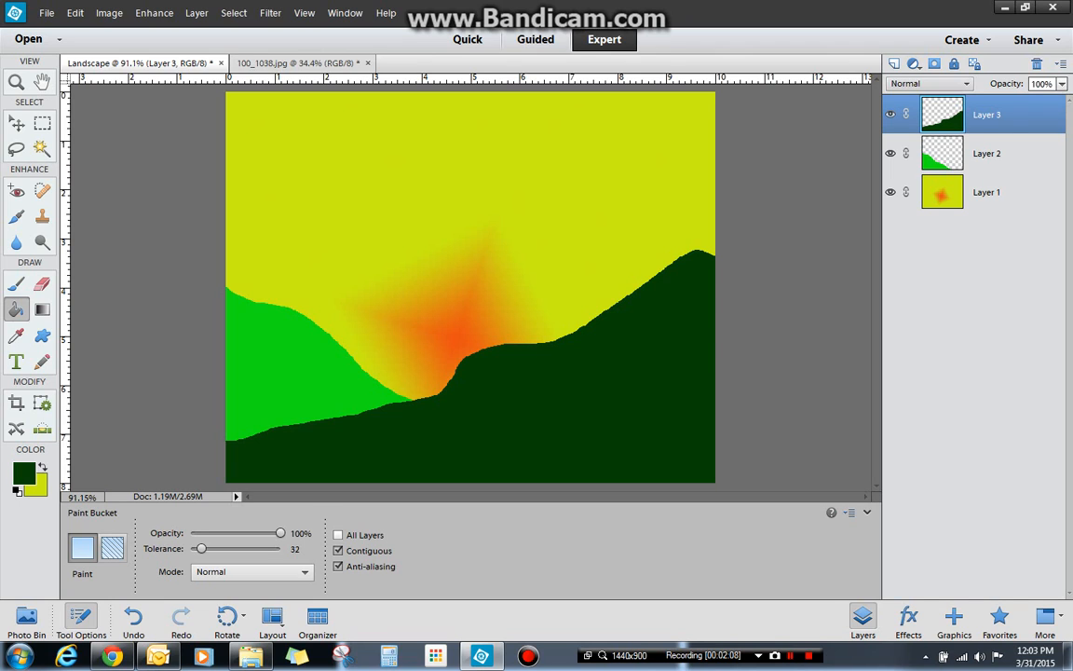
Move Layer 3 beneath Layer 2 and bring Layer 1 to the top of the layer stack
left_click_drag(940, 111, 941, 171)
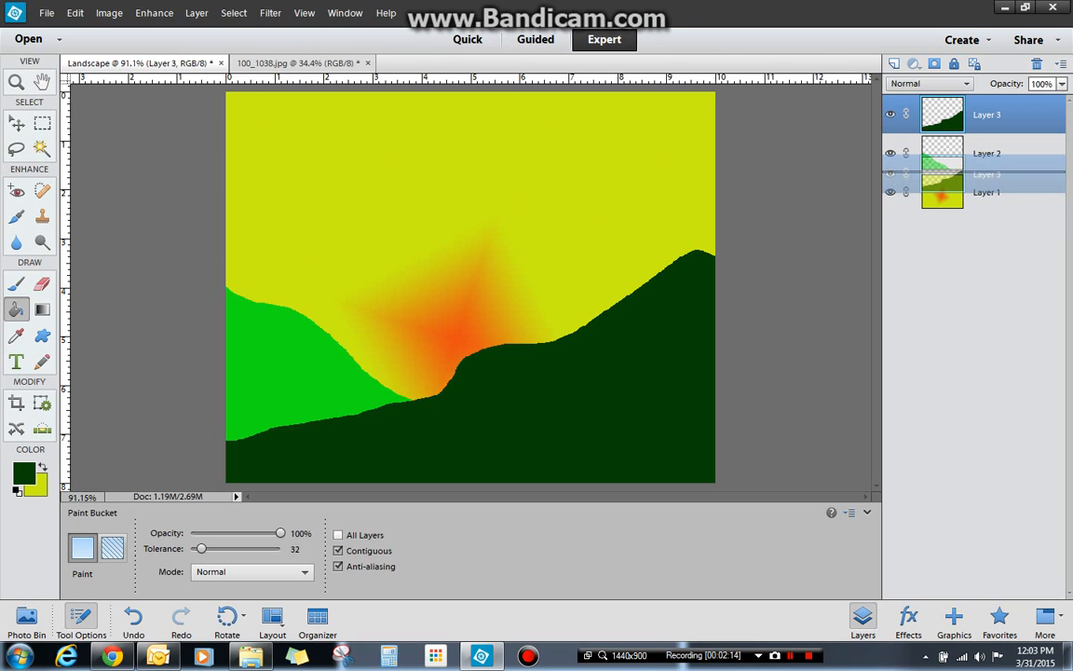
left_click_drag(941, 173, 940, 172)
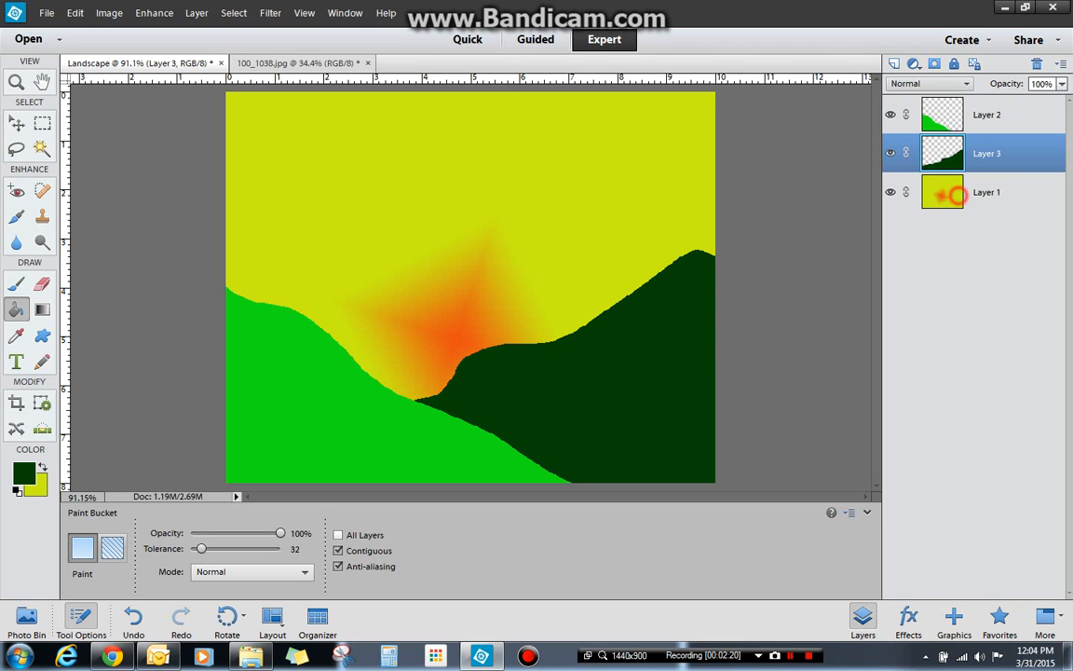
left_click_drag(942, 192, 943, 95)
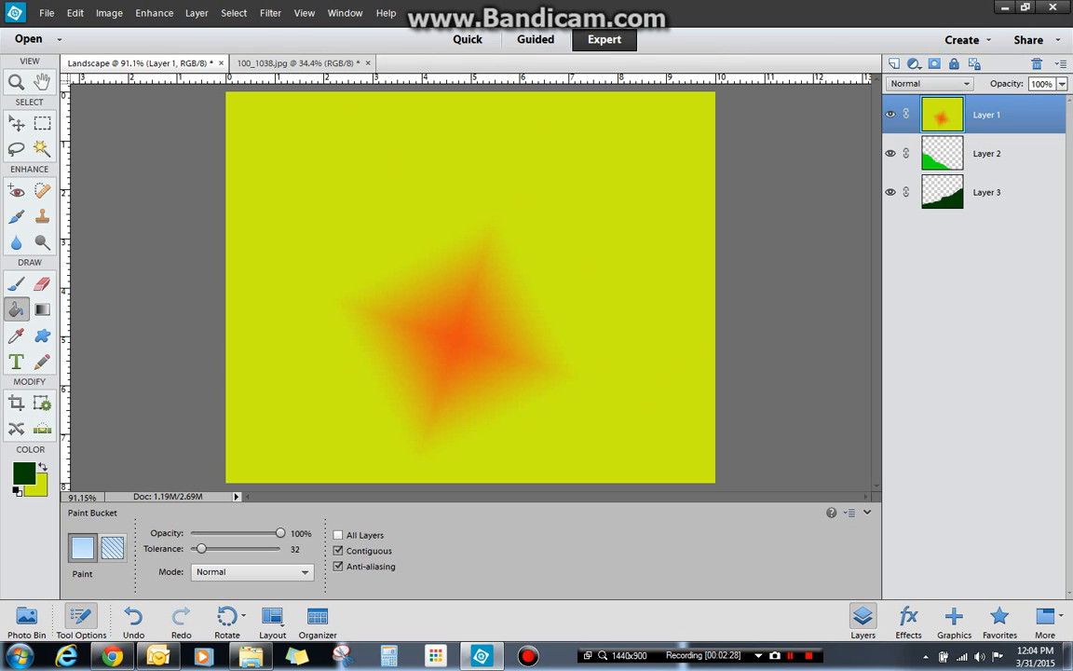
Move Layer 1 with the gradient sky to the bottom of the layer stack, beneath both hill layers
left_click_drag(942, 114, 943, 198)
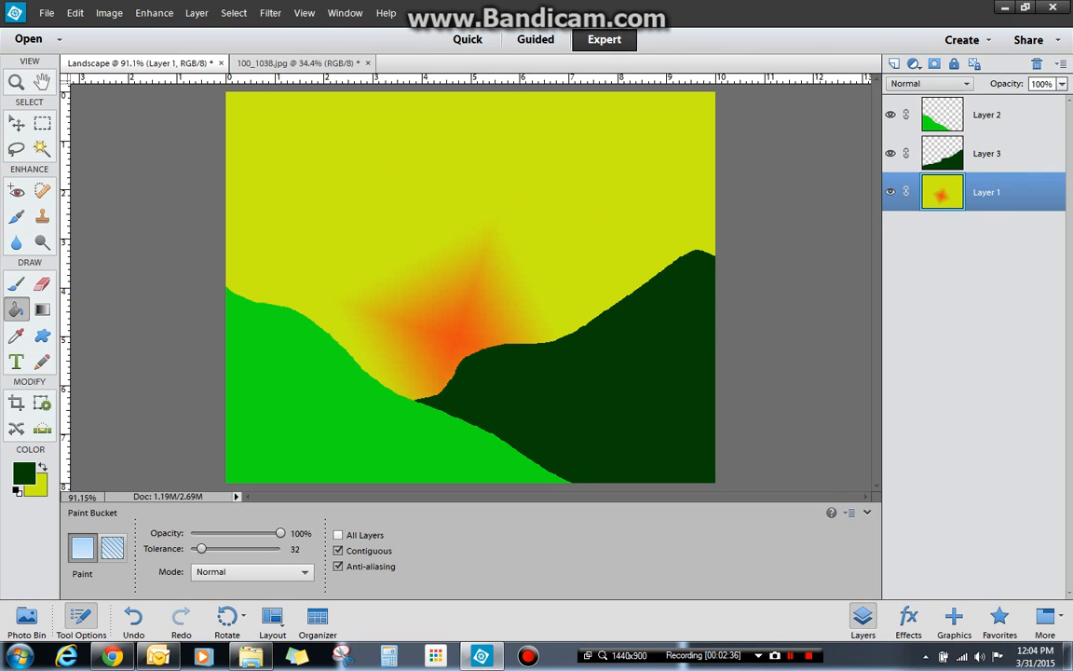
Add a new layer above Layer 2 and choose the 112 px grass brush from the Default Brushes
left_click(1002, 111)
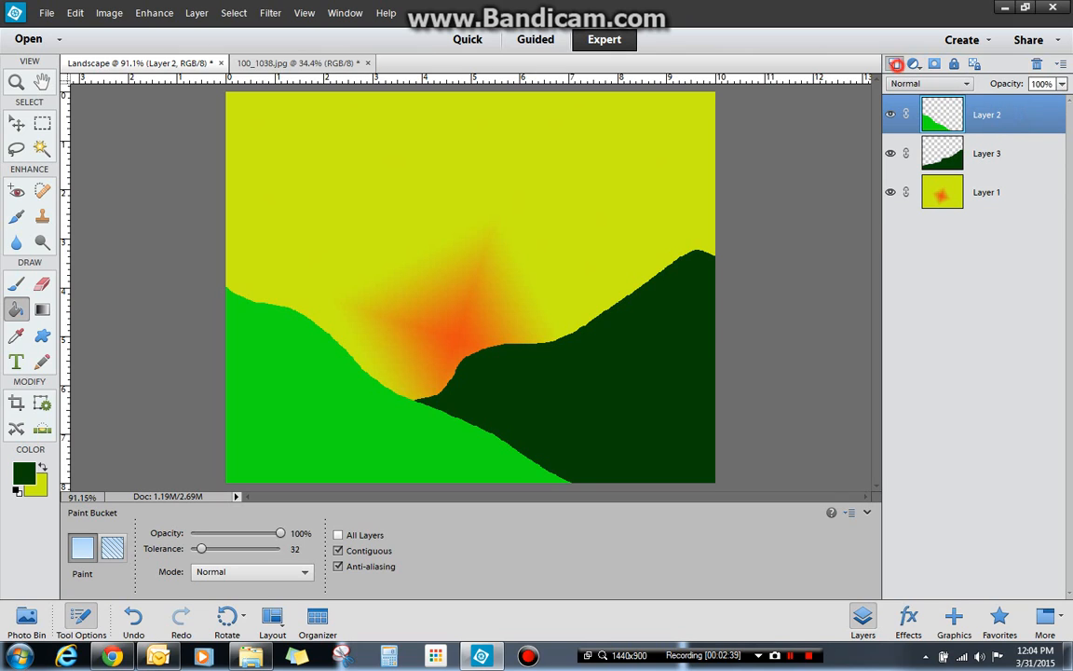
left_click(895, 63)
key("b")
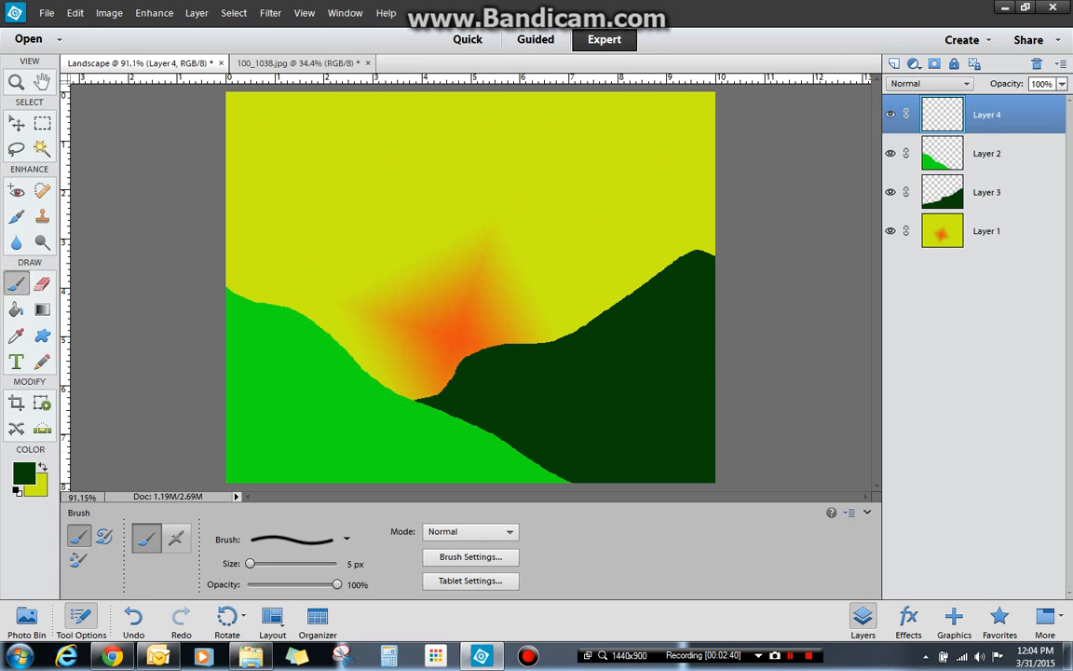
left_click(333, 538)
scroll(298, 447, "down", 5)
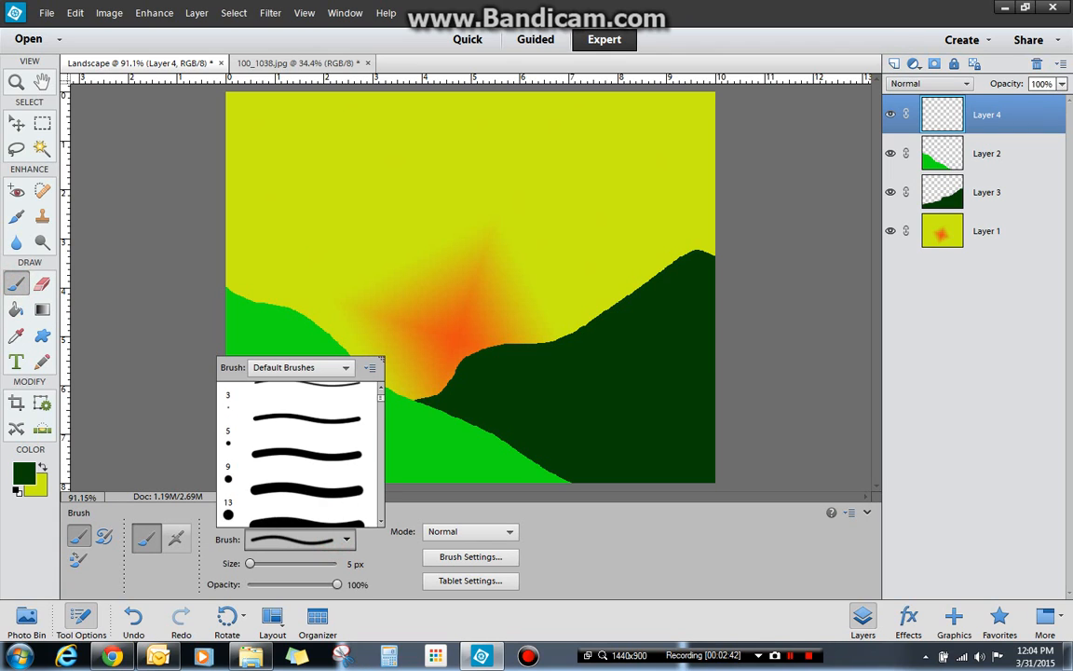
scroll(298, 447, "down", 5)
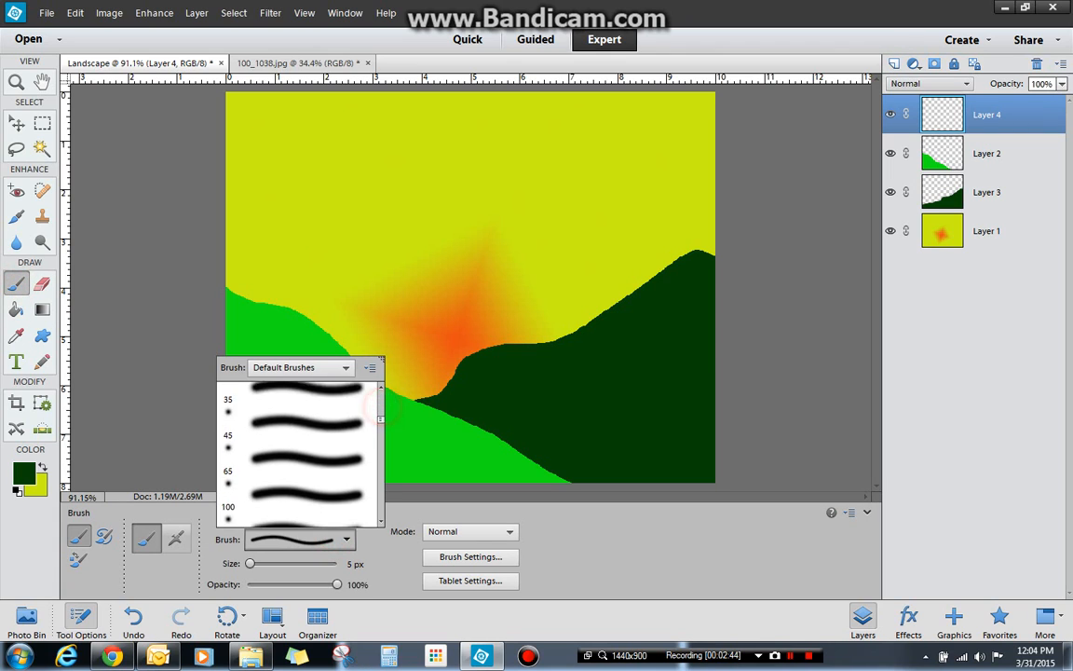
scroll(298, 452, "down", 8)
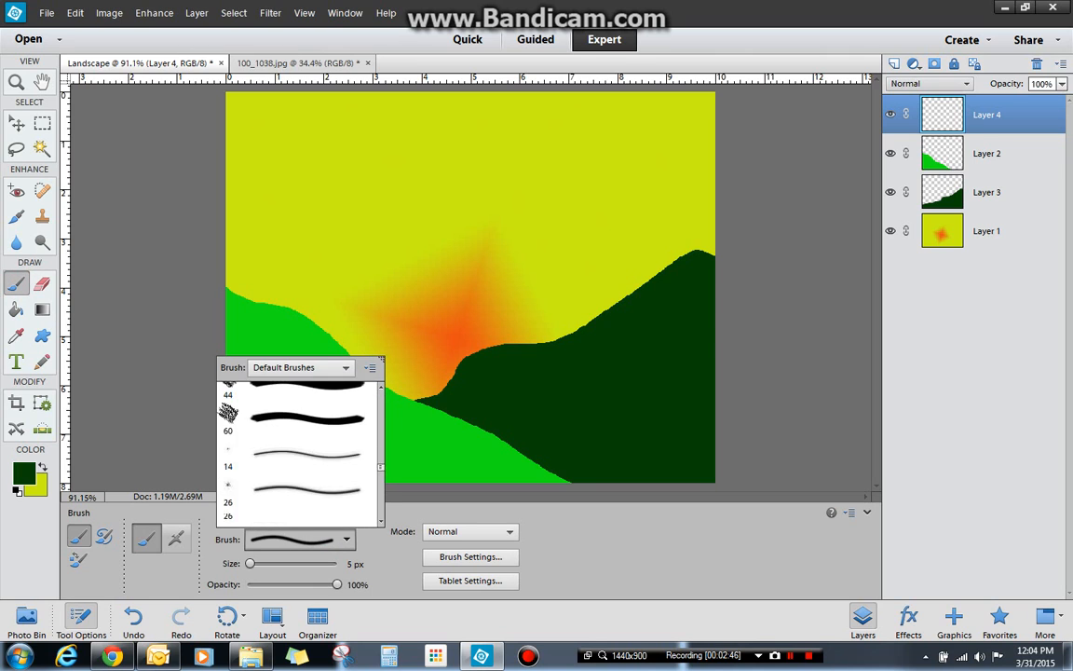
scroll(322, 444, "up", 2)
left_click(322, 444)
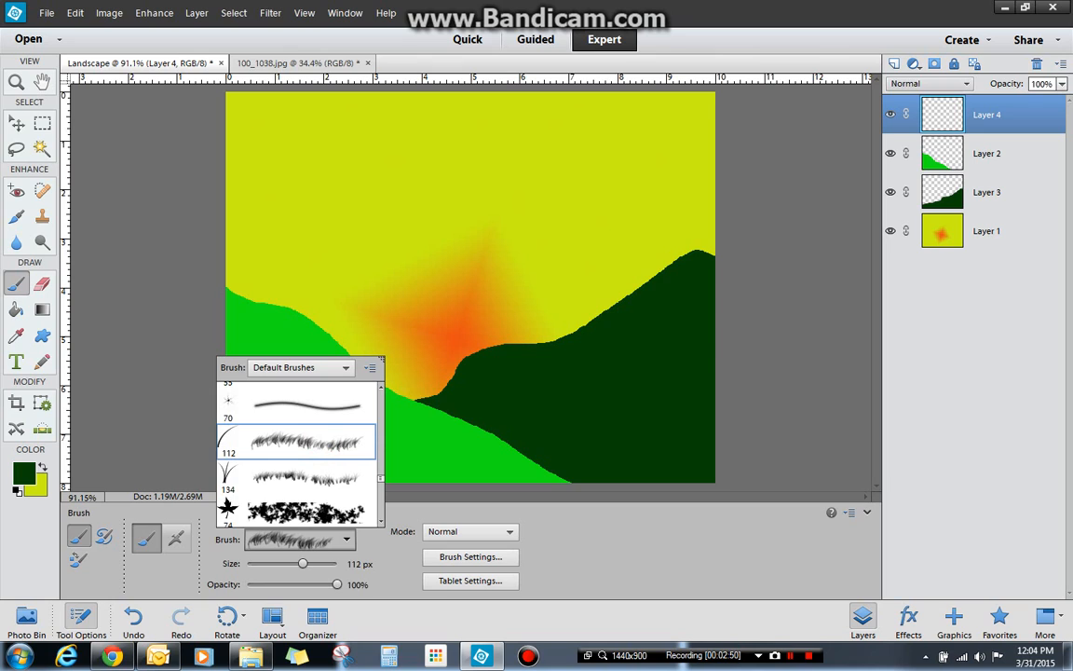
Paint large grass blades across the bright green hill's lower slope and smaller 31 px grass on the dark green hill
mouse_move(460, 431)
left_mouse_down()
mouse_move(548, 466)
mouse_move(323, 436)
mouse_move(284, 465)
left_mouse_up()
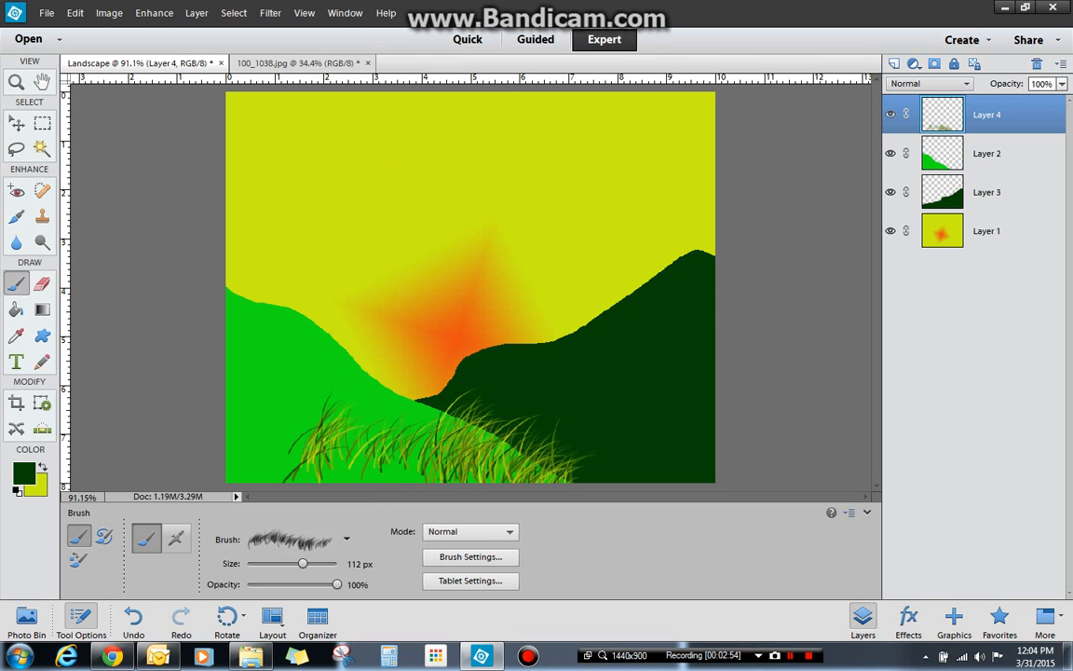
left_click_drag(303, 564, 269, 563)
mouse_move(570, 280)
left_mouse_down()
mouse_move(559, 338)
mouse_move(541, 346)
mouse_move(573, 293)
mouse_move(608, 293)
left_mouse_up()
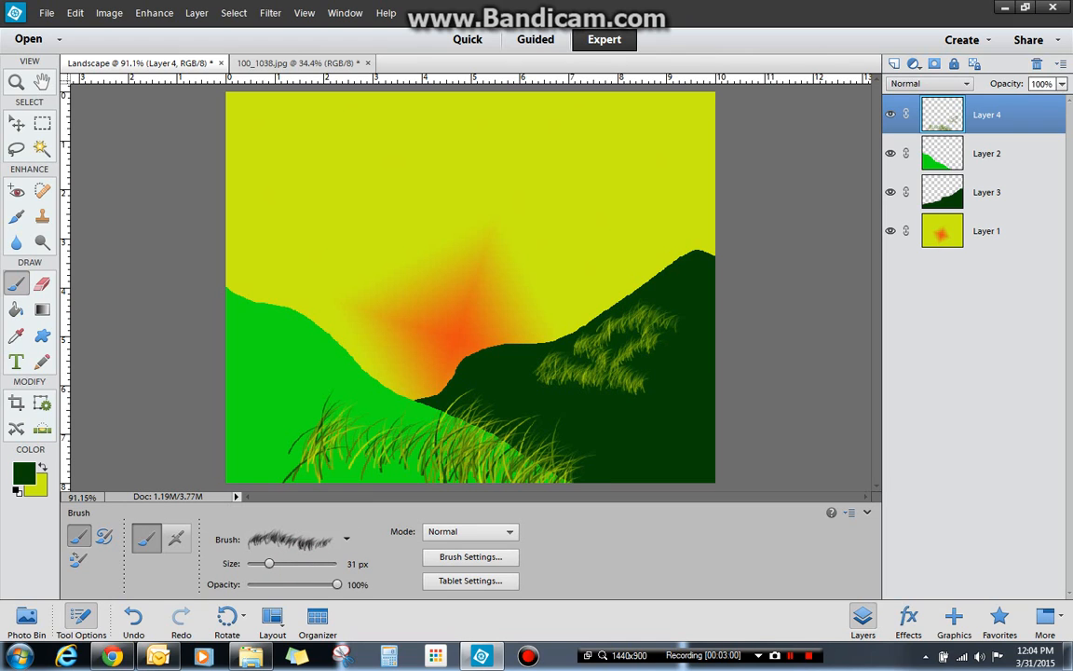
Shift all the grass on Layer 4 down and to the right with the Move tool, and return it to its original position
left_click(17, 124)
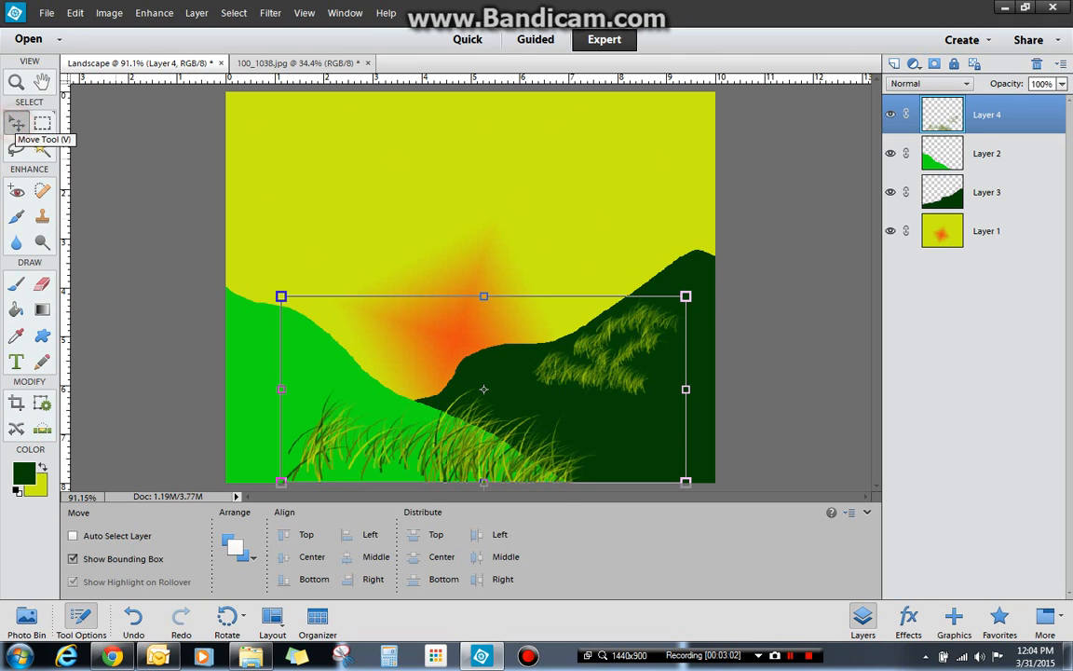
mouse_move(598, 363)
left_mouse_down()
mouse_move(595, 373)
mouse_move(642, 397)
mouse_move(698, 475)
mouse_move(656, 452)
mouse_move(632, 382)
left_mouse_up()
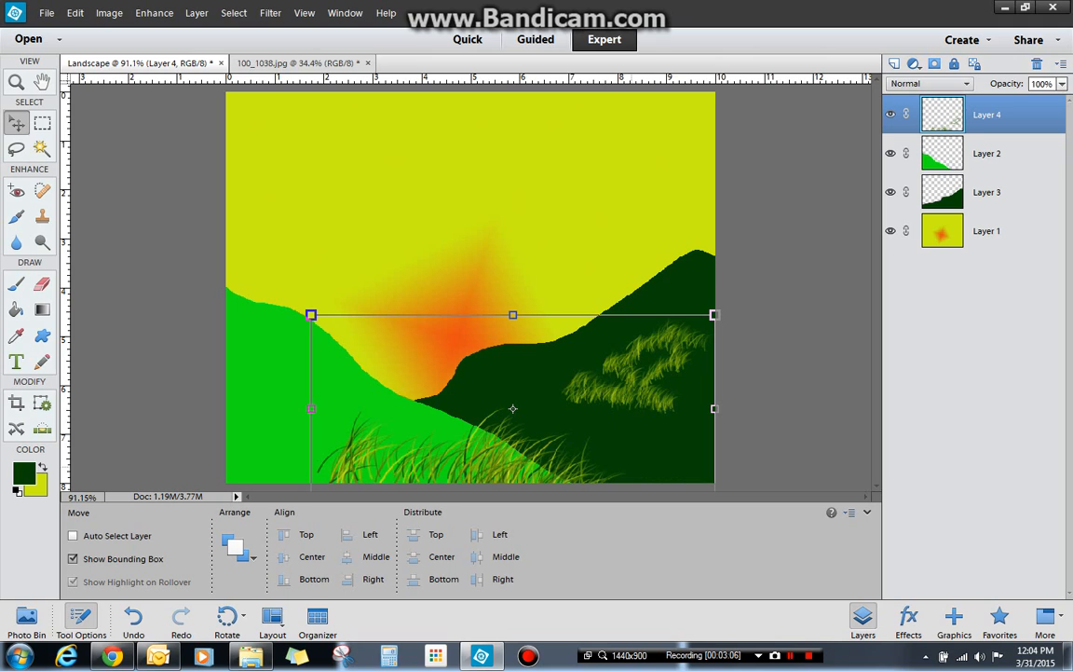
left_click_drag(513, 408, 483, 389)
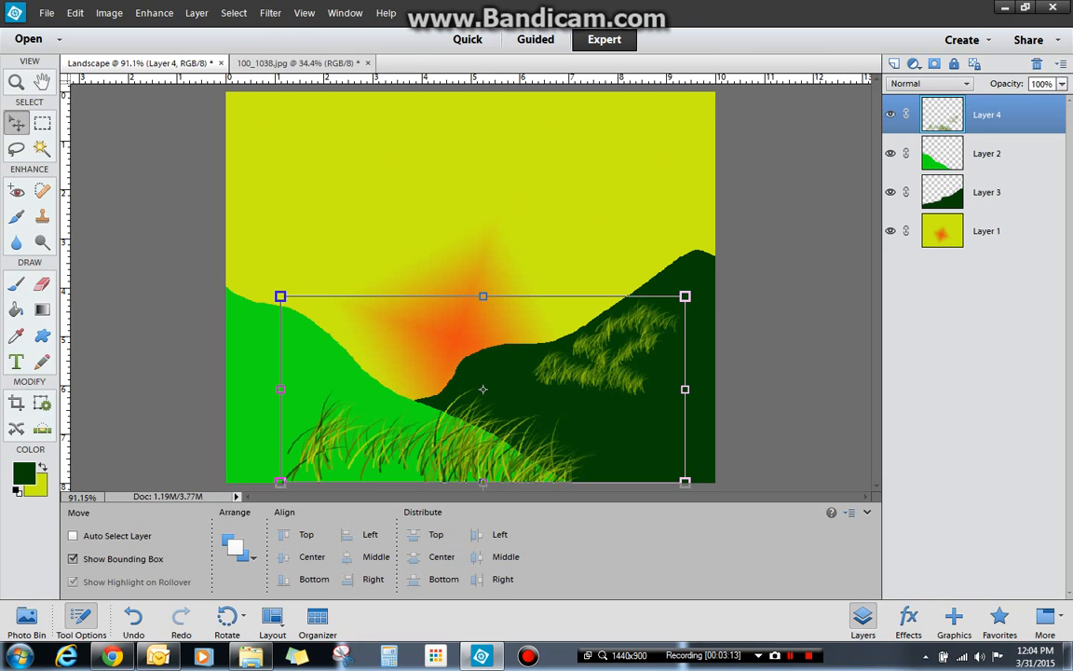
Delete Layer 4 with the painted grass
right_click(965, 106)
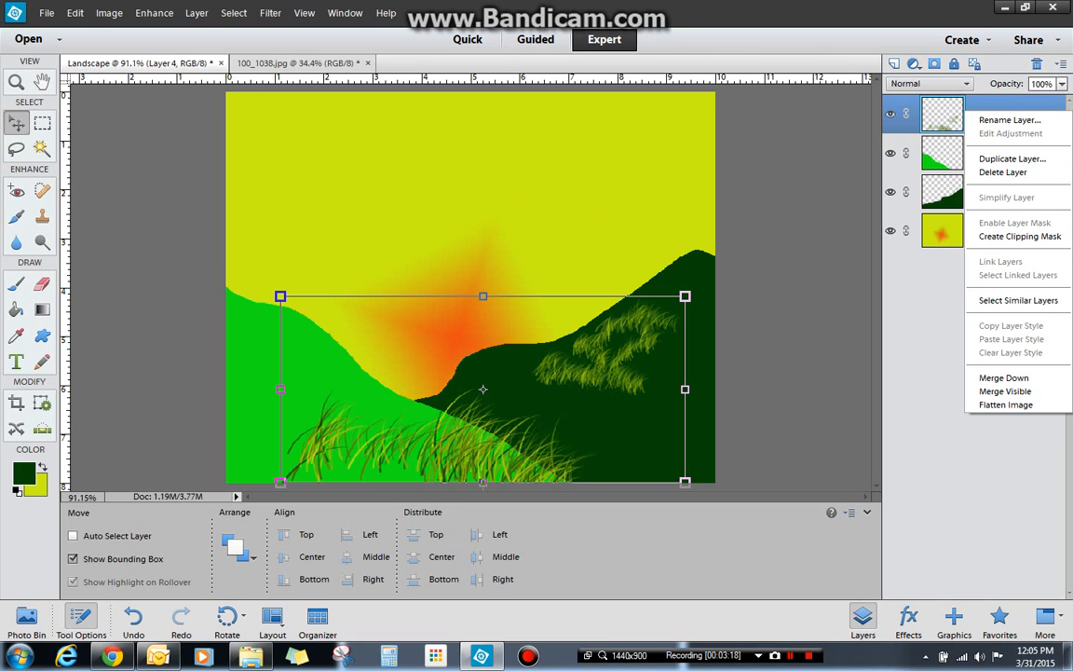
left_click(975, 98)
left_click(1036, 62)
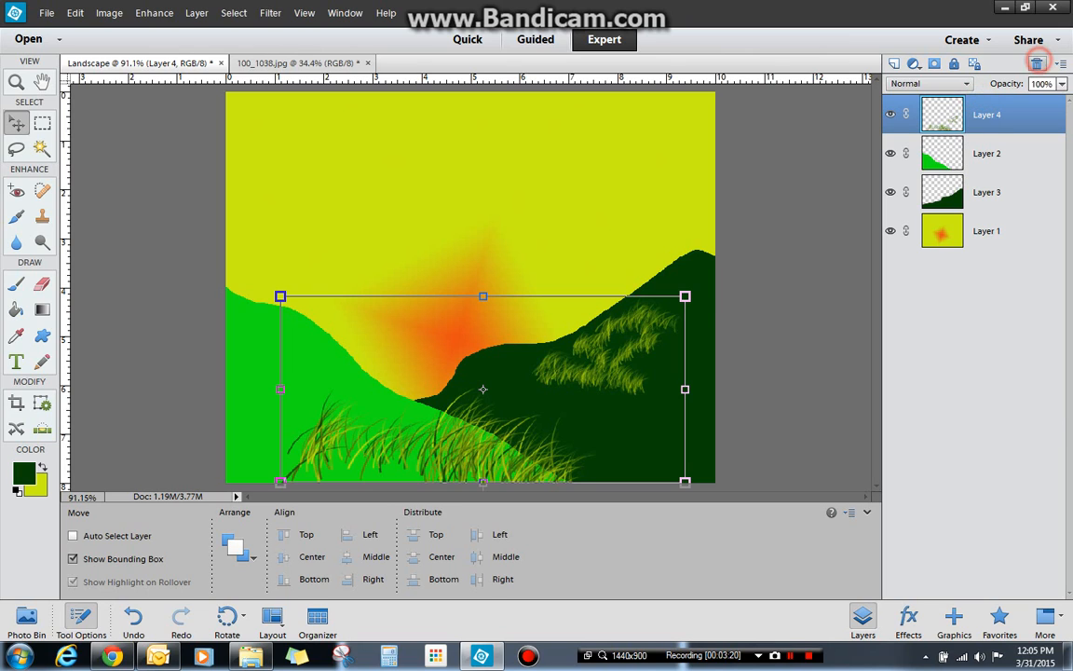
key("Return")
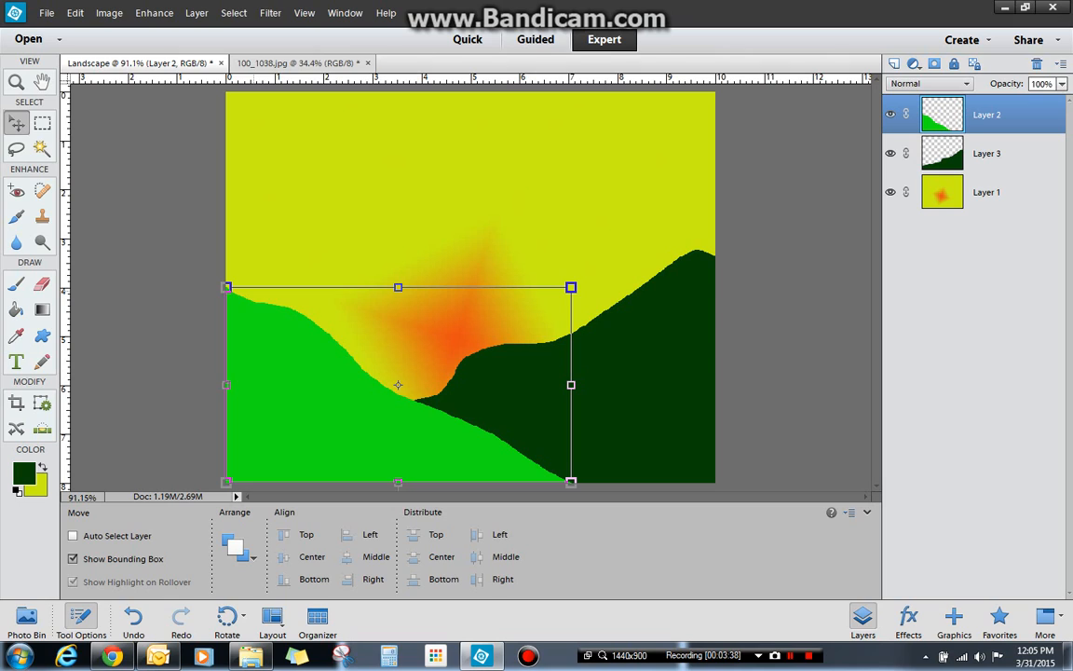
Erase along the bright green hill's upper edge on Layer 2 with a 50 px eraser, carving a lower, wavy slope
key("e")
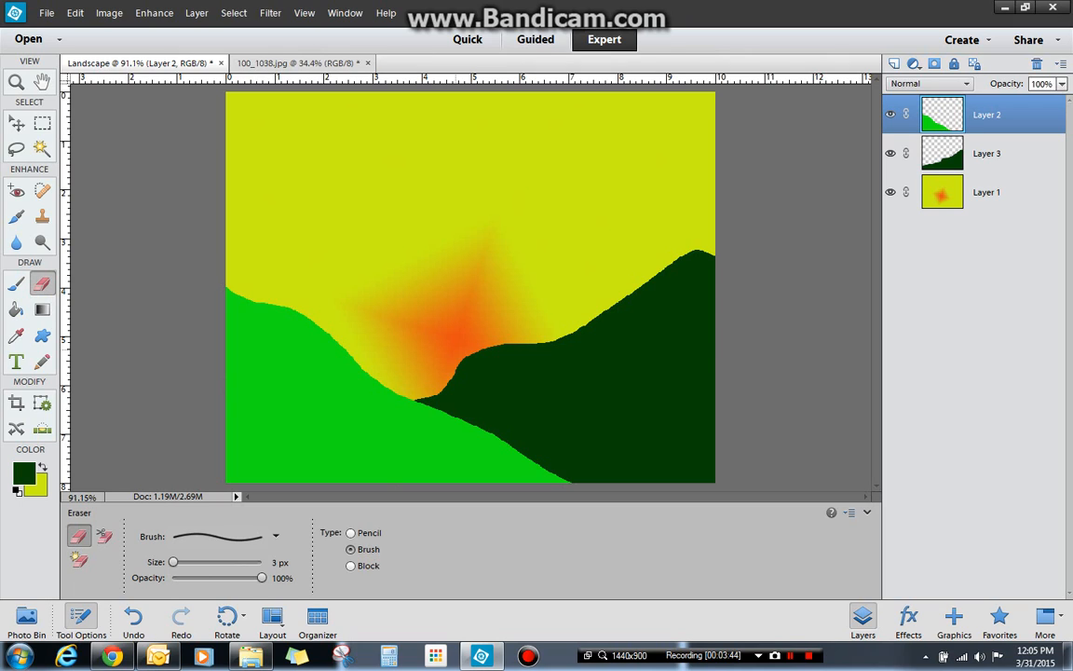
key("bracketright")
key("bracketright")
key("bracketright")
key("bracketright")
key("bracketright")
key("bracketright")
key("bracketright")
key("bracketright")
key("bracketright")
key("bracketright")
key("bracketright")
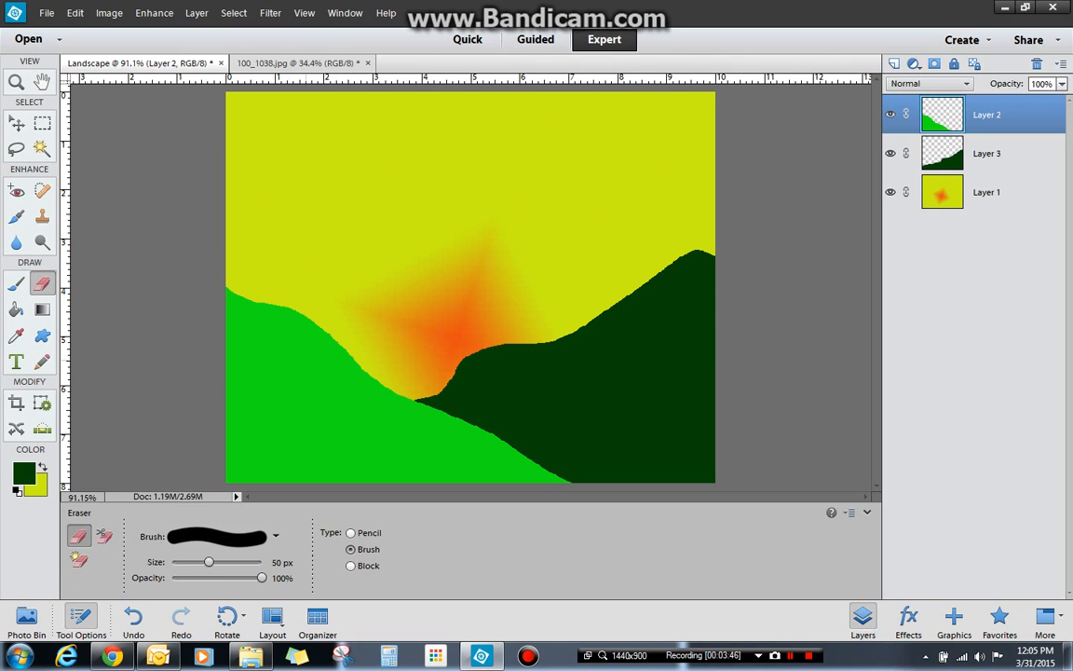
left_click_drag(233, 261, 310, 318)
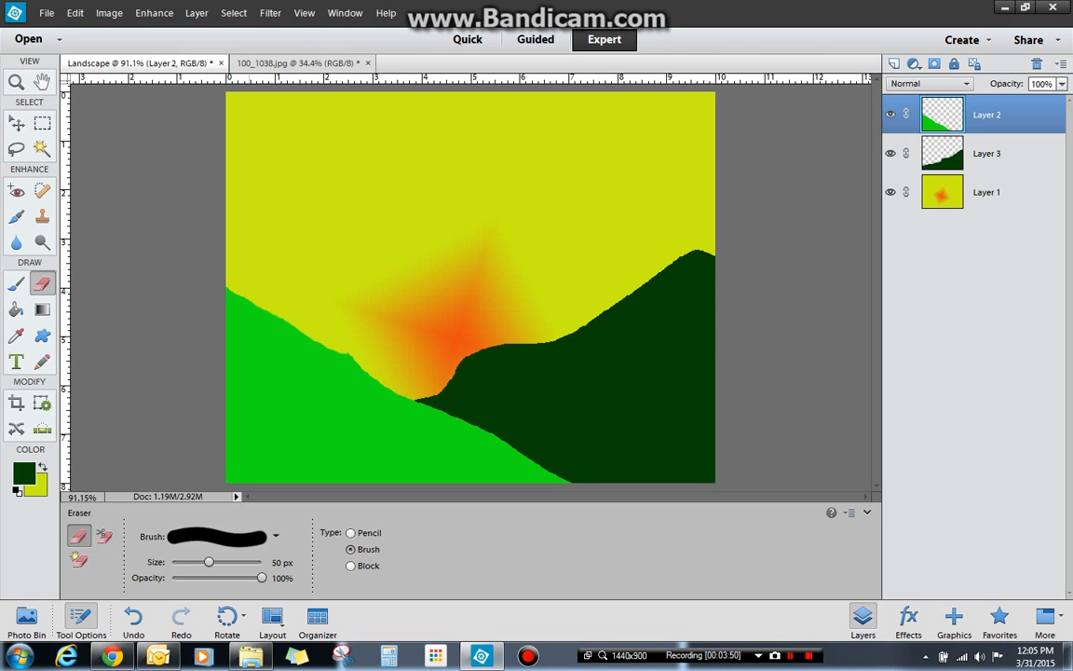
mouse_move(240, 289)
left_mouse_down()
mouse_move(281, 349)
mouse_move(351, 365)
mouse_move(424, 421)
mouse_move(445, 415)
mouse_move(498, 438)
mouse_move(344, 366)
mouse_move(299, 329)
left_mouse_up()
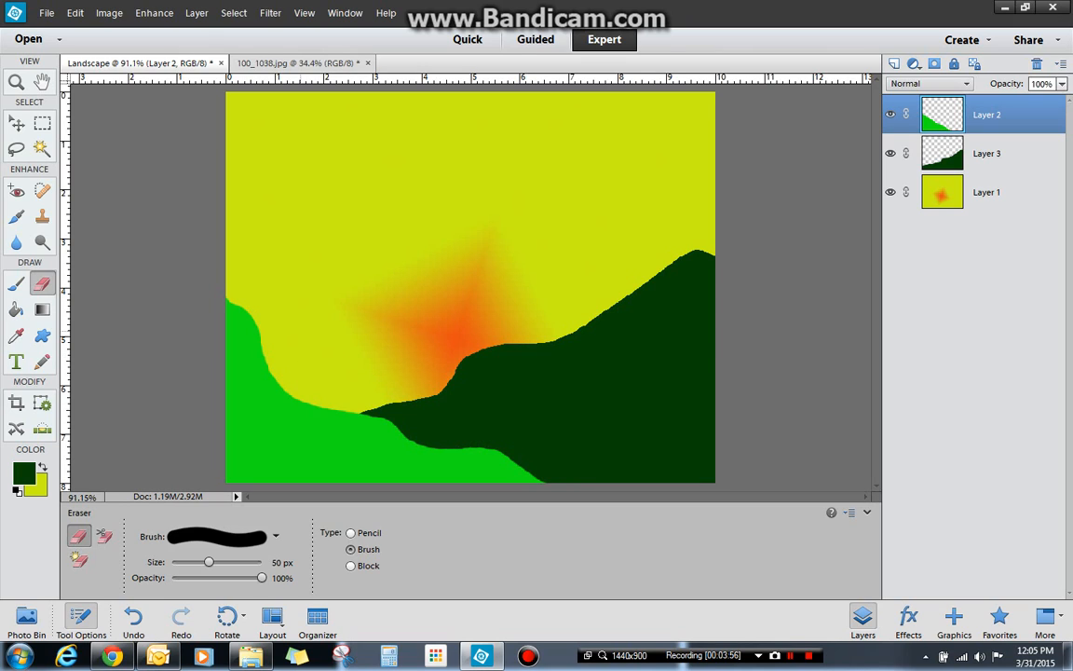